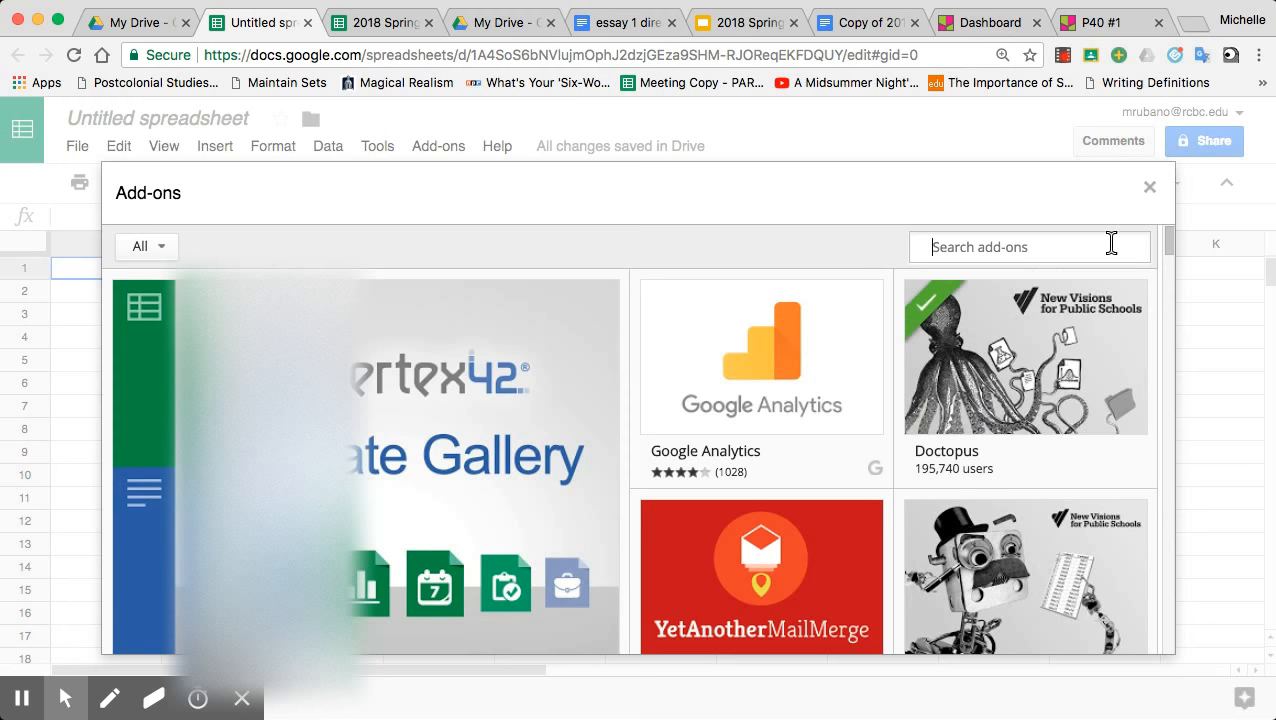
Step: Close the add-on gallery, launch Doctopus and dismiss its warning about being created by another user
click(1149, 190)
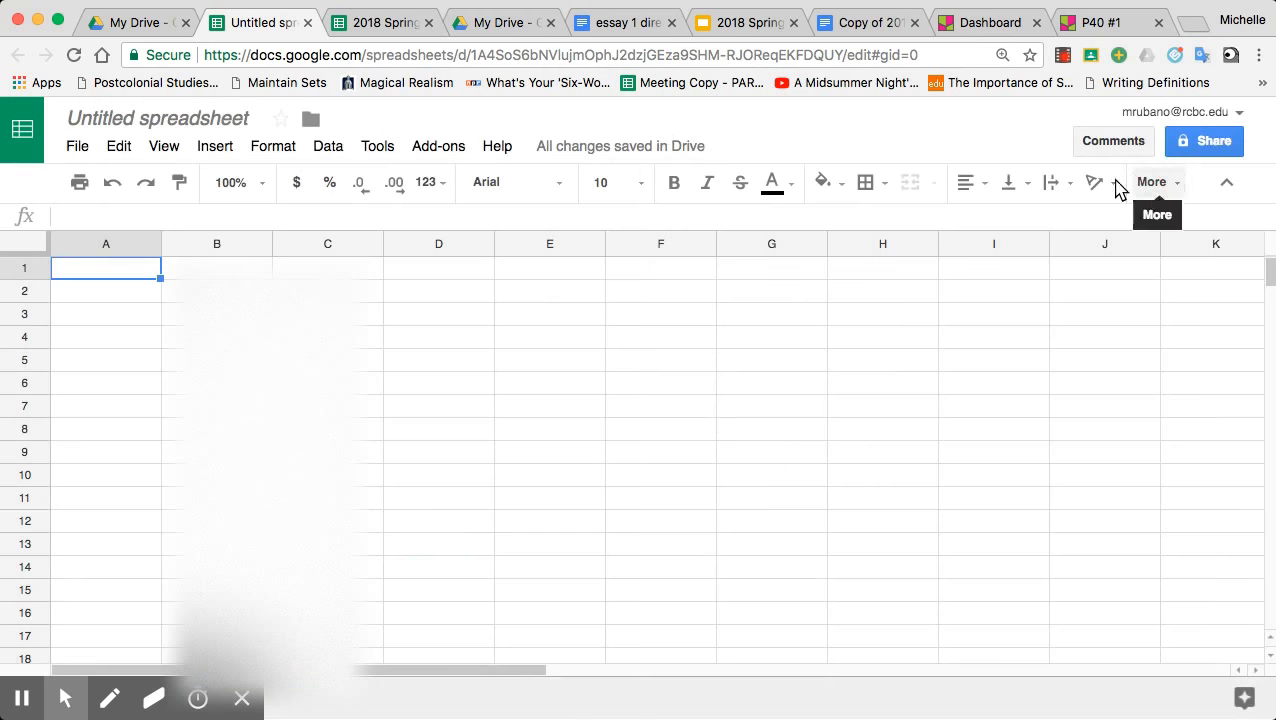
click(437, 155)
mouse_move(480, 225)
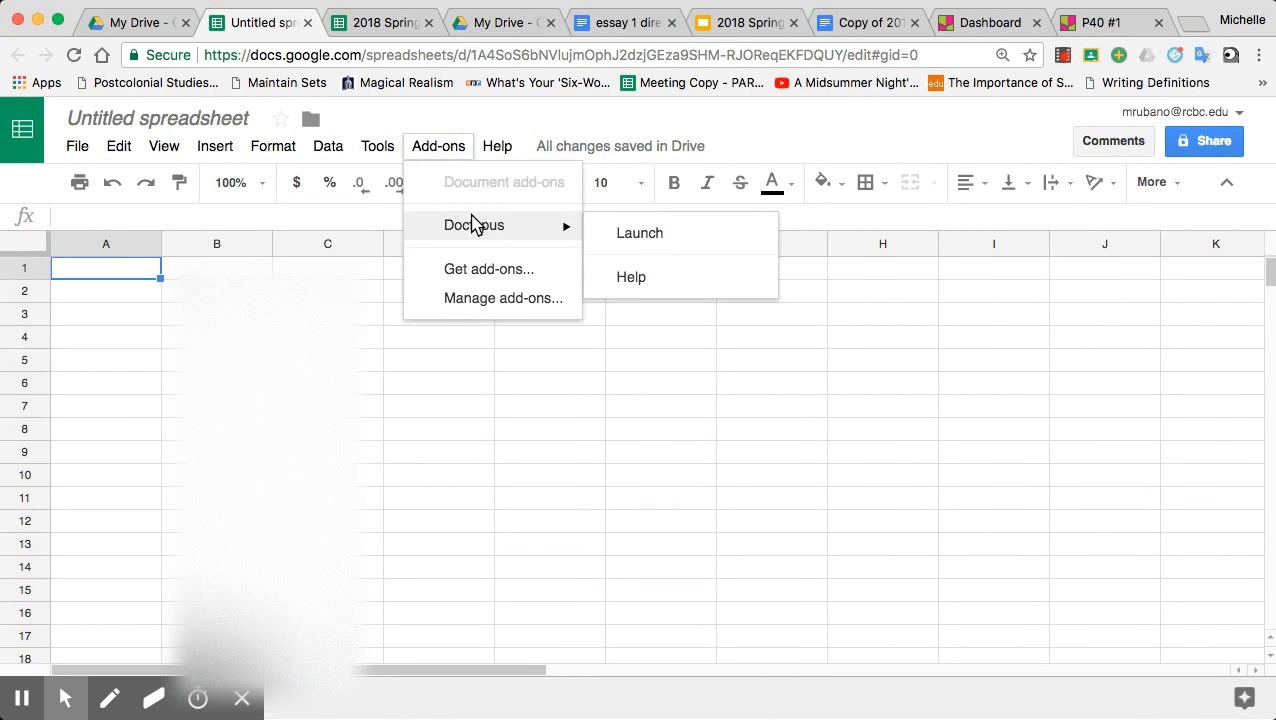
click(612, 234)
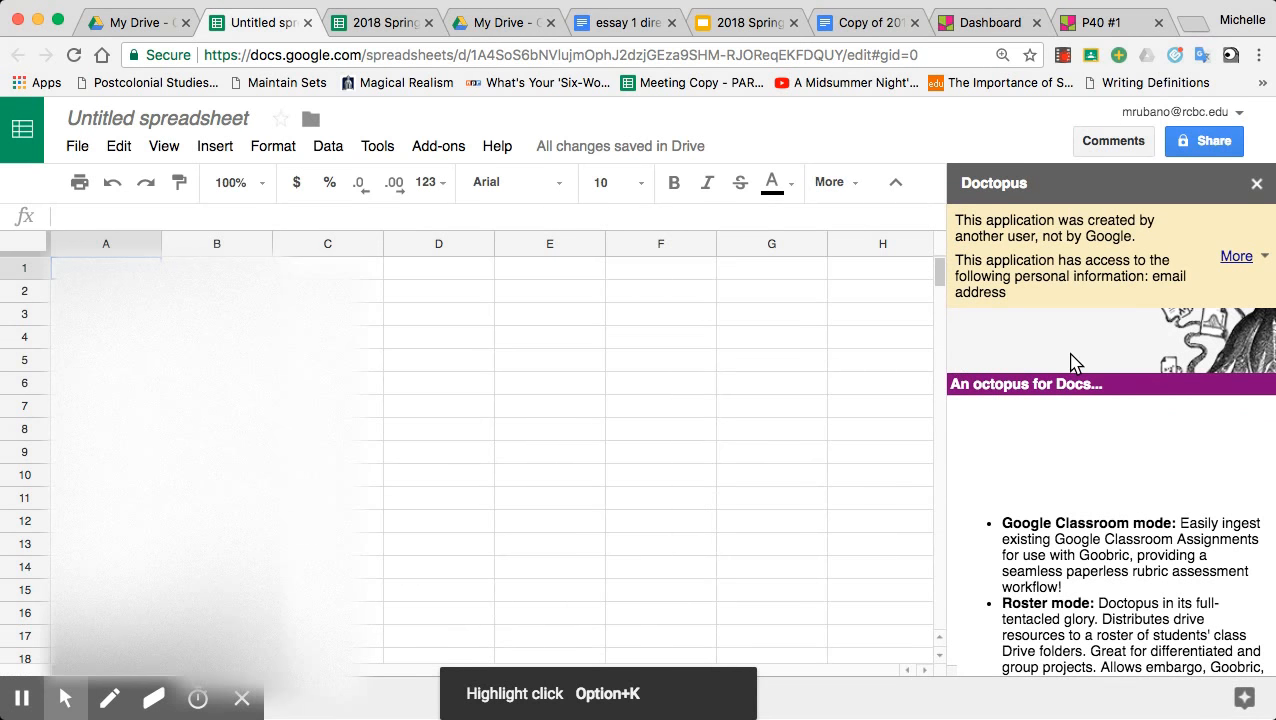
click(1237, 257)
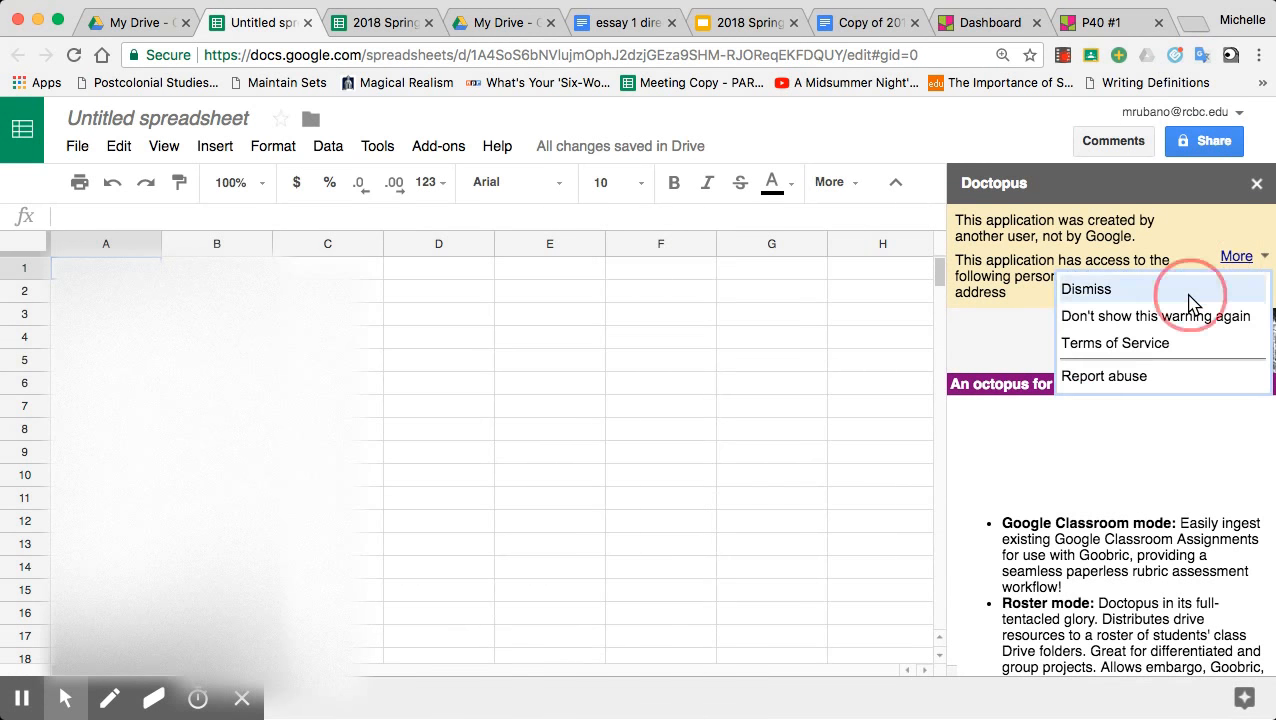
click(1085, 288)
Step: Create a new Doctopus roster on this sheet, using the mode that distributes Drive resources
click(1068, 251)
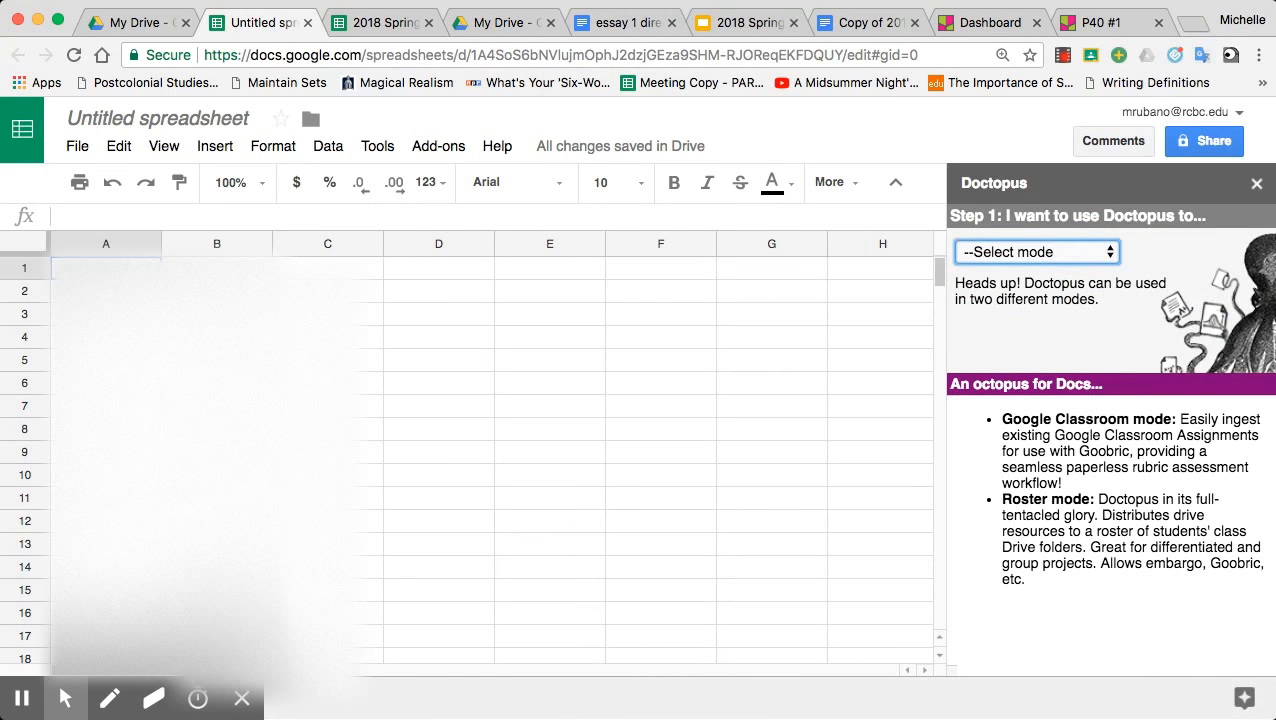
click(1037, 294)
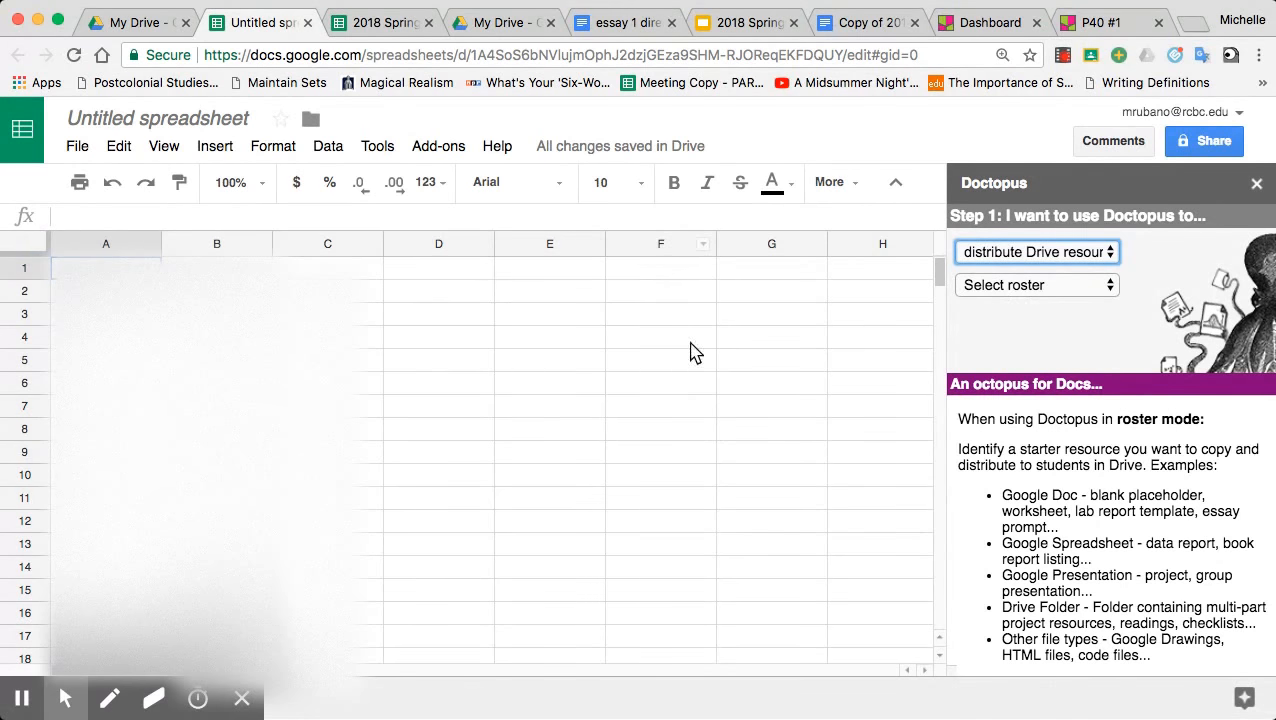
click(1045, 287)
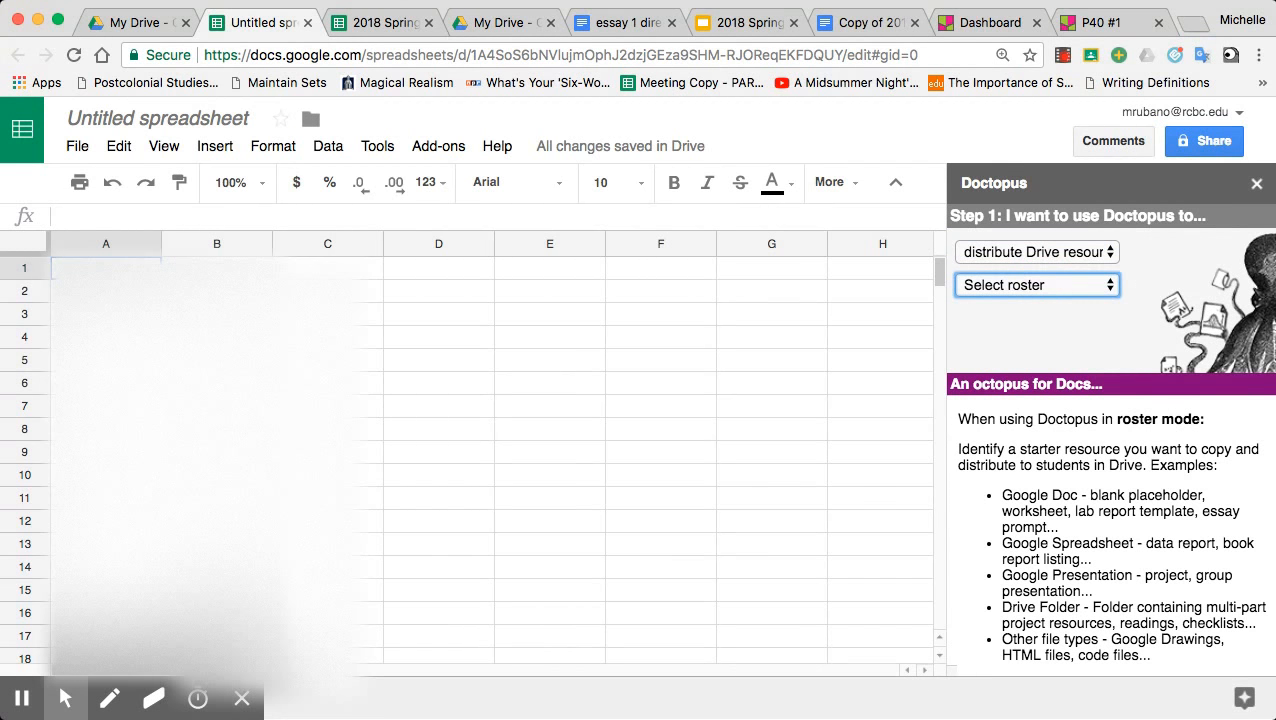
click(998, 381)
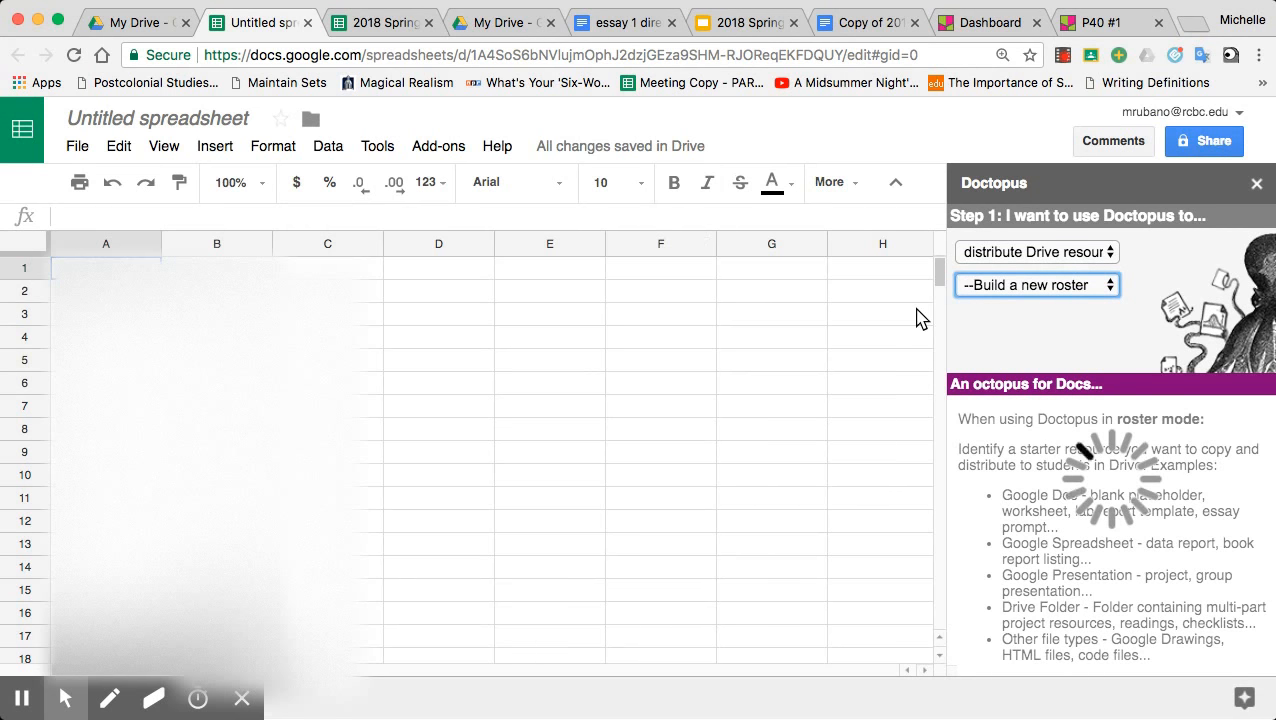
click(1040, 318)
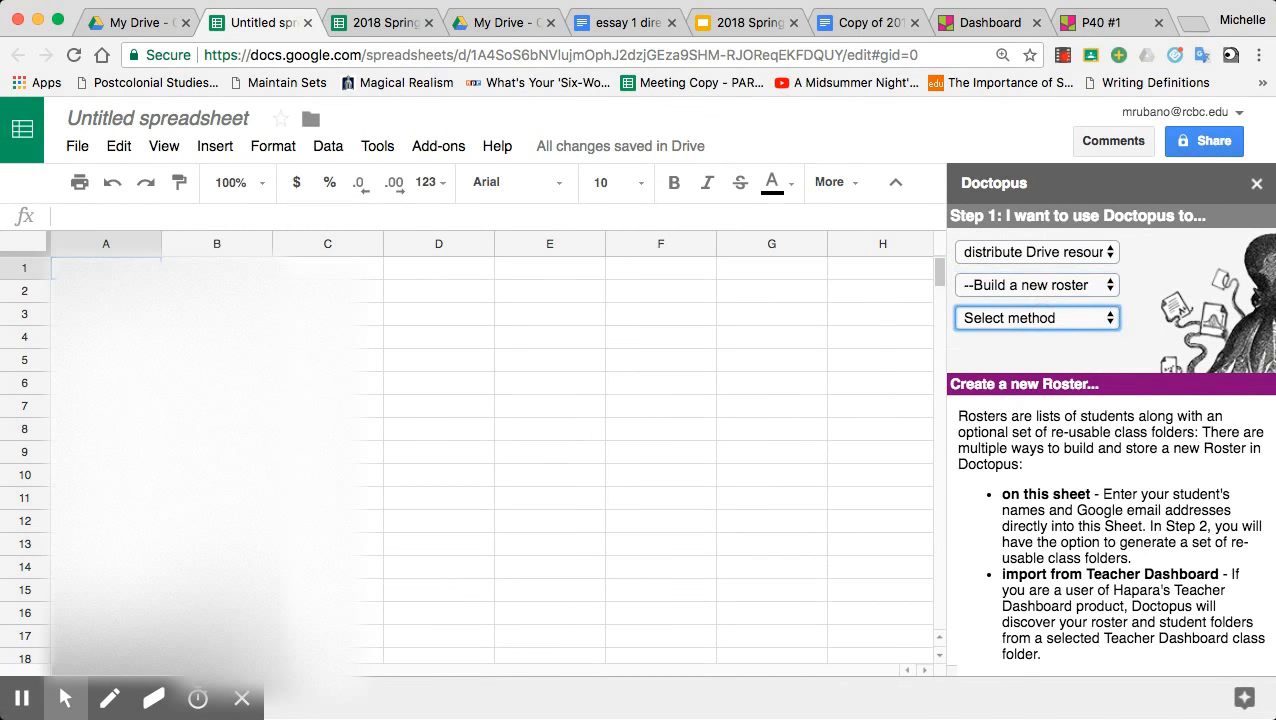
click(1038, 347)
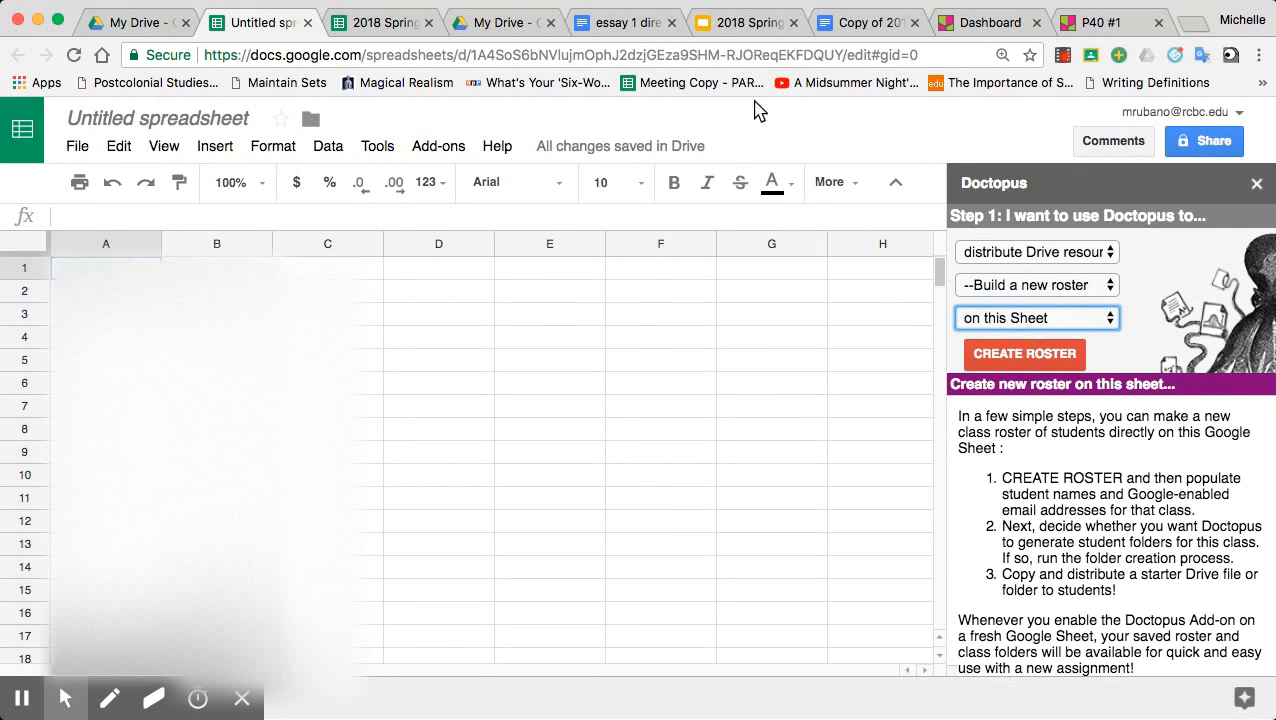
click(1023, 358)
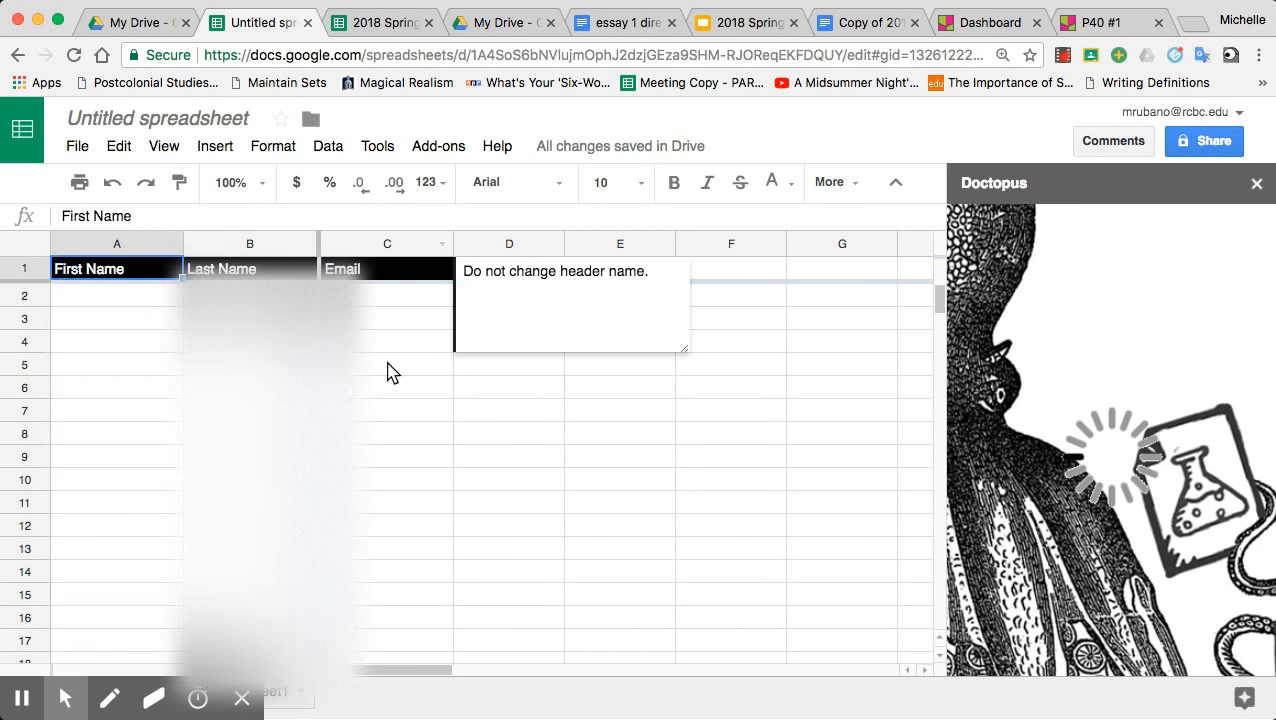
Step: Copy all students' First Name, Last Name and Email cells from the 2018 Spring Zincenko Summary spreadsheet into the new roster, starting at A2
click(370, 21)
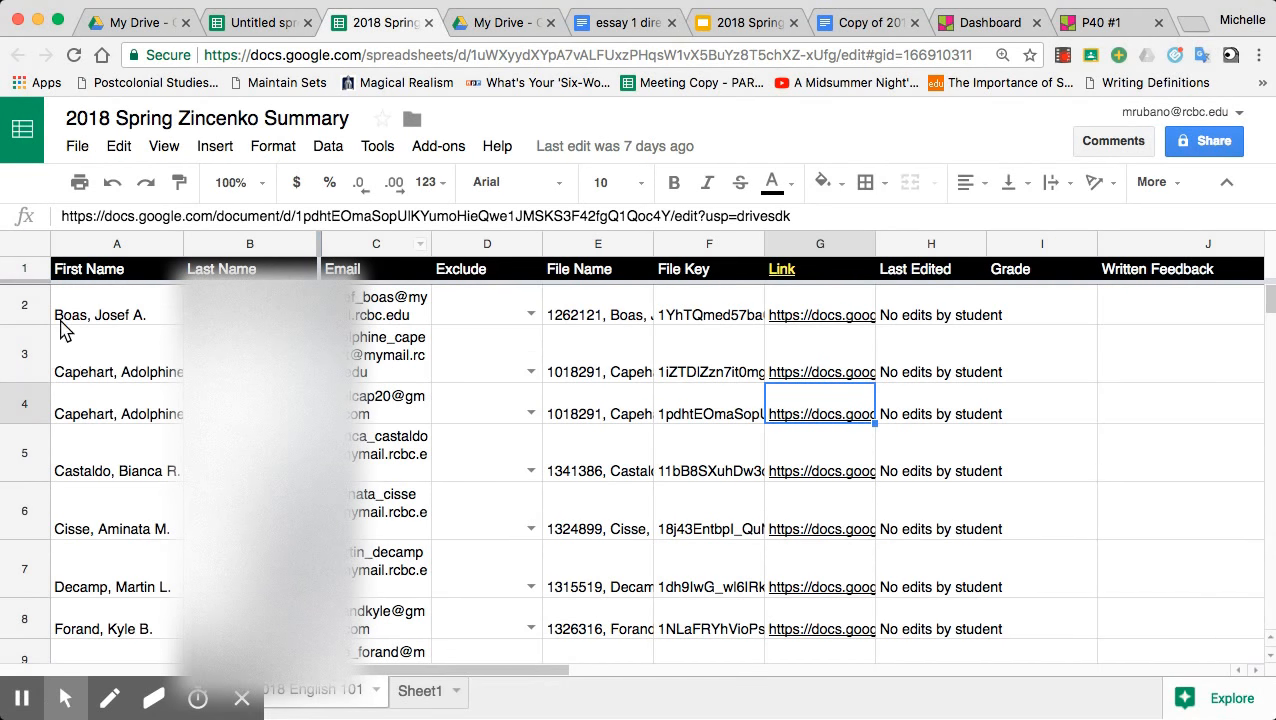
drag(100, 313, 396, 474)
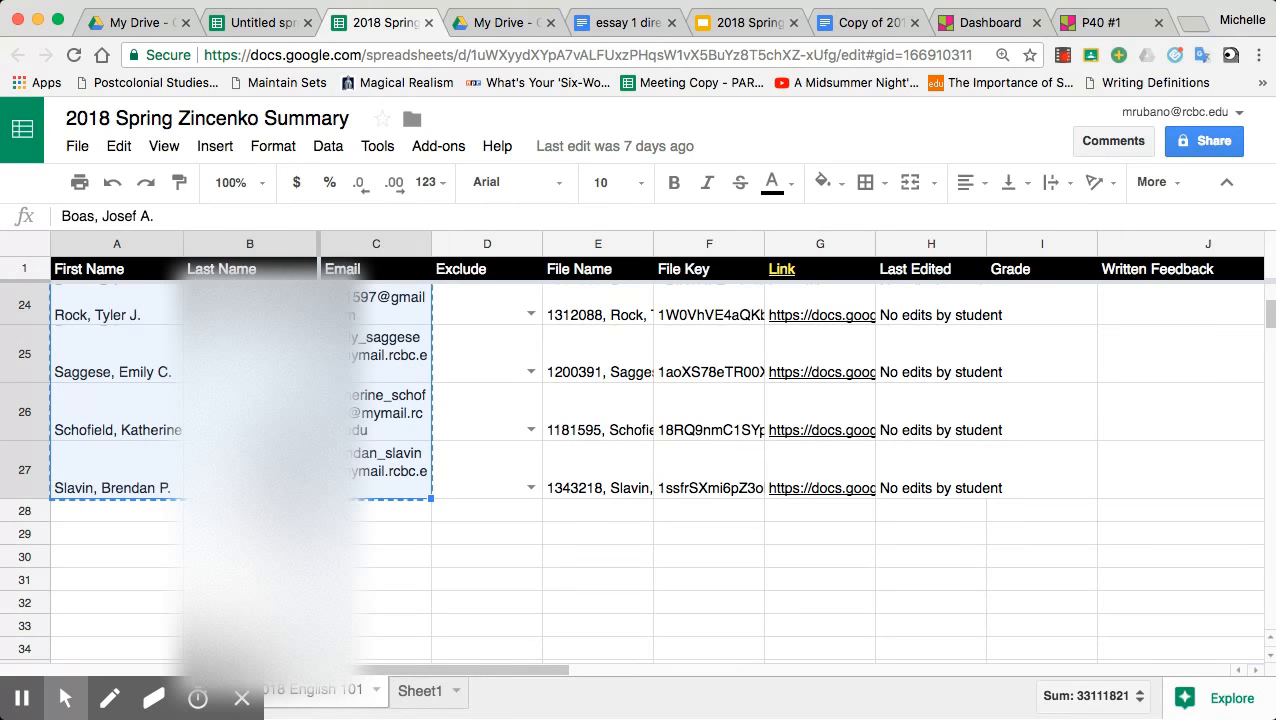
click(281, 26)
click(124, 305)
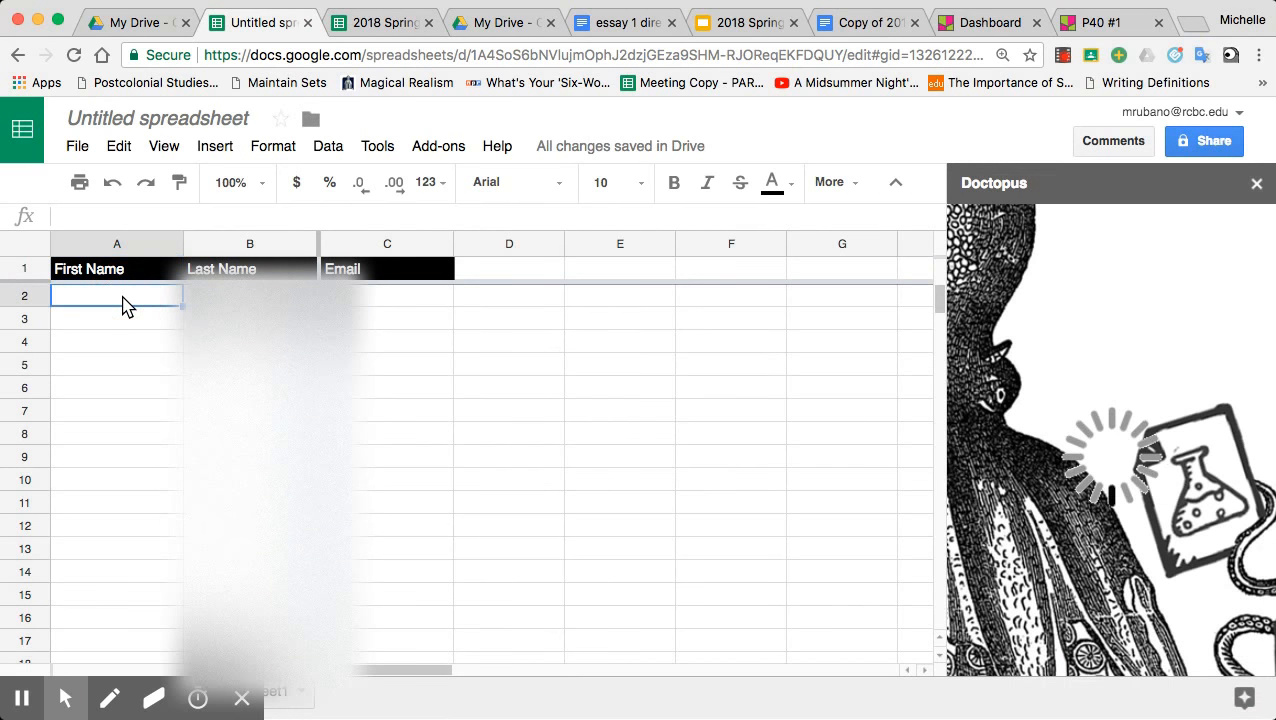
key(super+v)
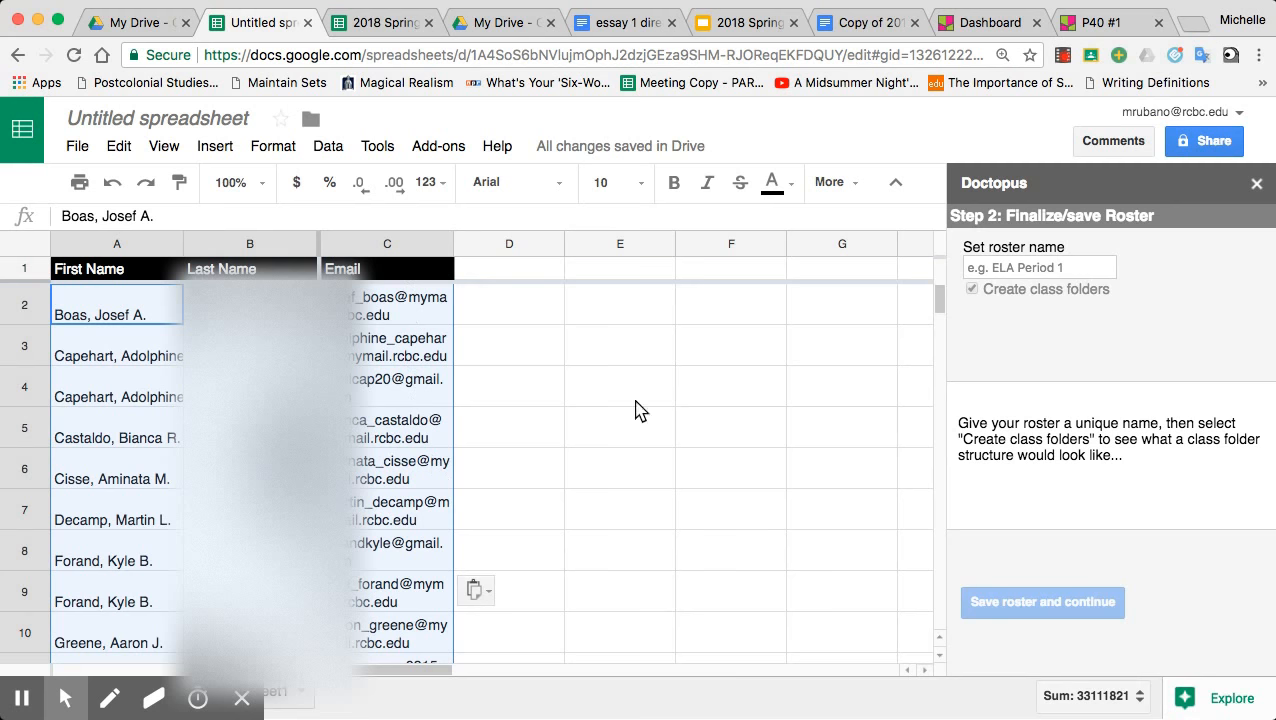
Step: Set the Doctopus roster name to 2018 Spring English 101
click(1042, 266)
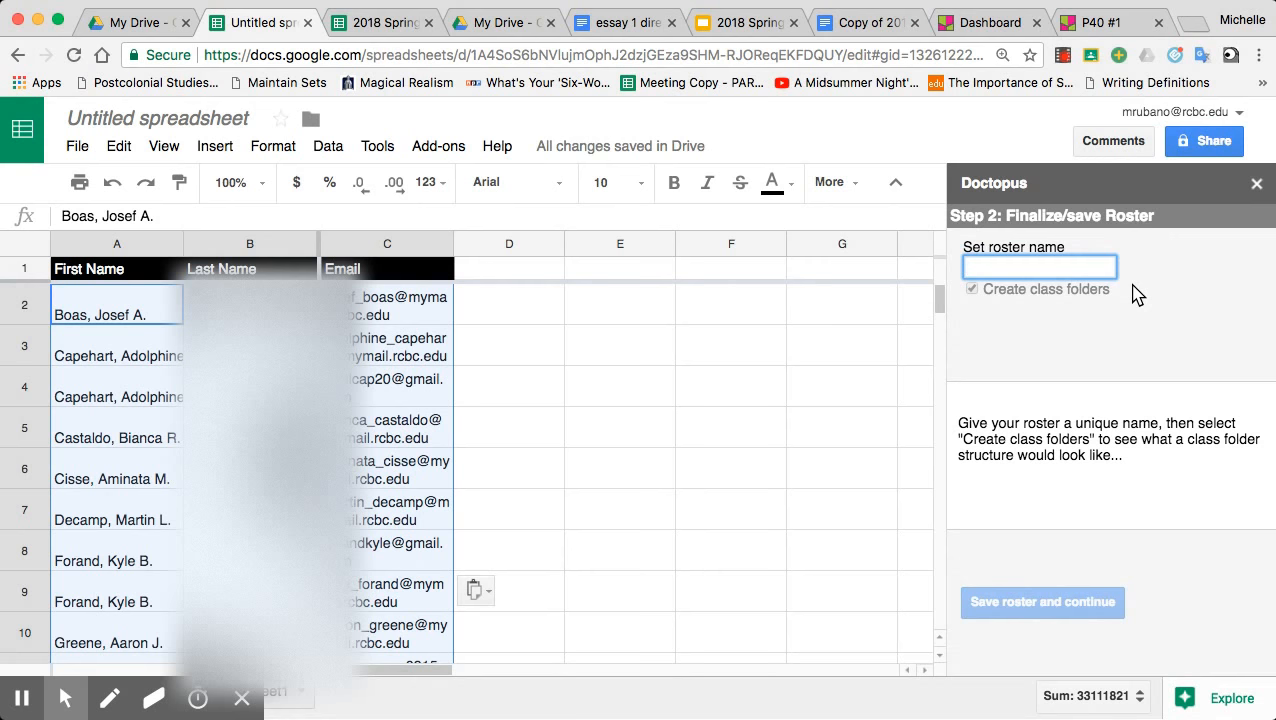
text(2018 Spring Eng)
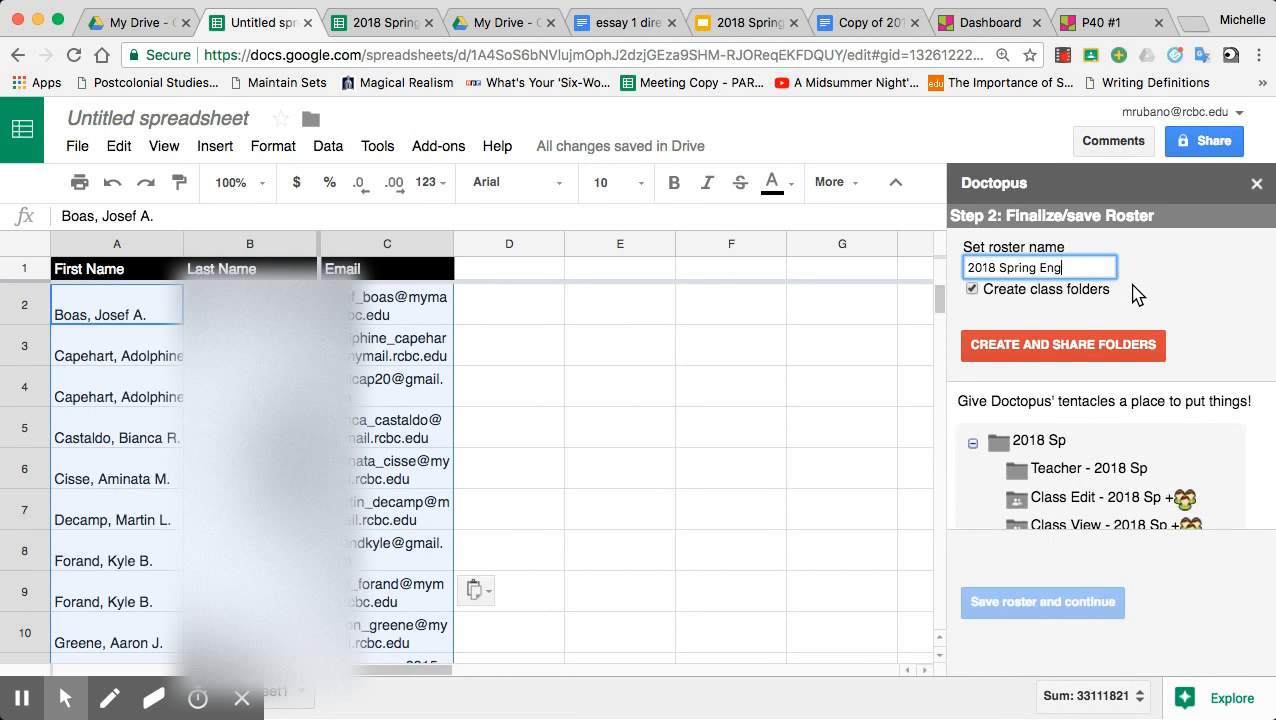
text(lish 101)
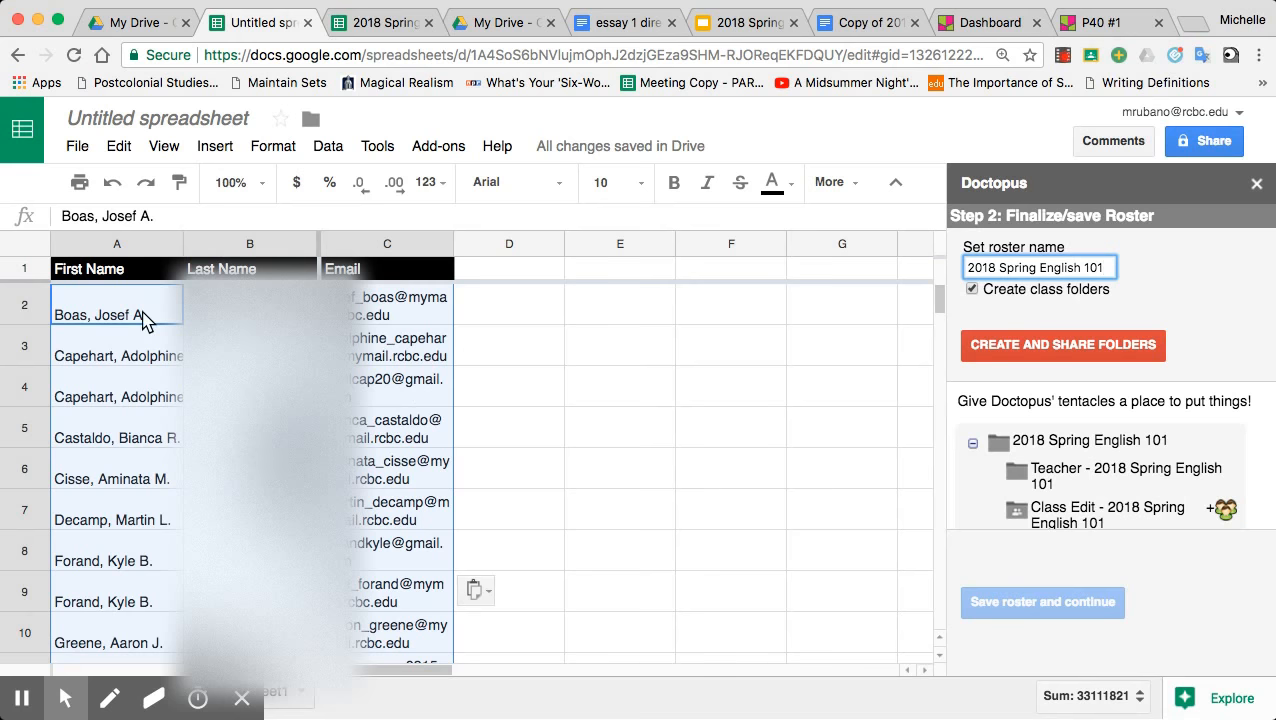
click(220, 388)
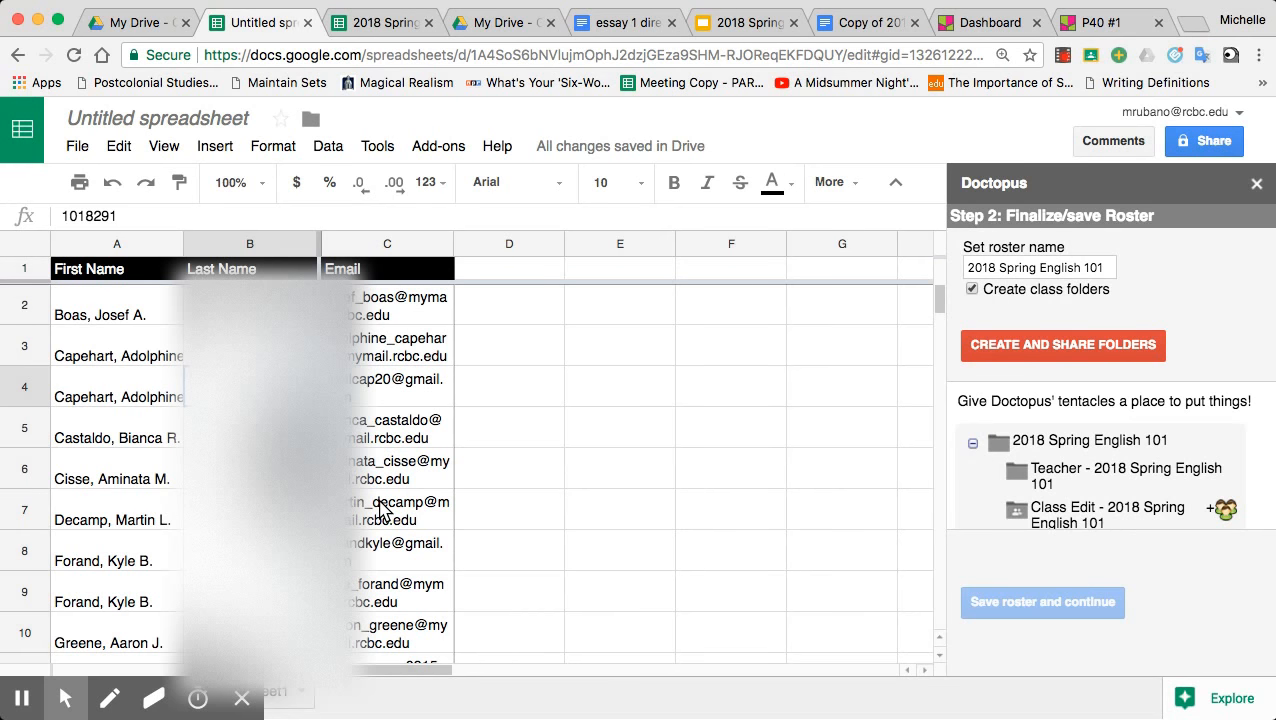
Step: Turn off class folder creation and save the roster under the name 2018 Spring English 101 Demo
click(972, 288)
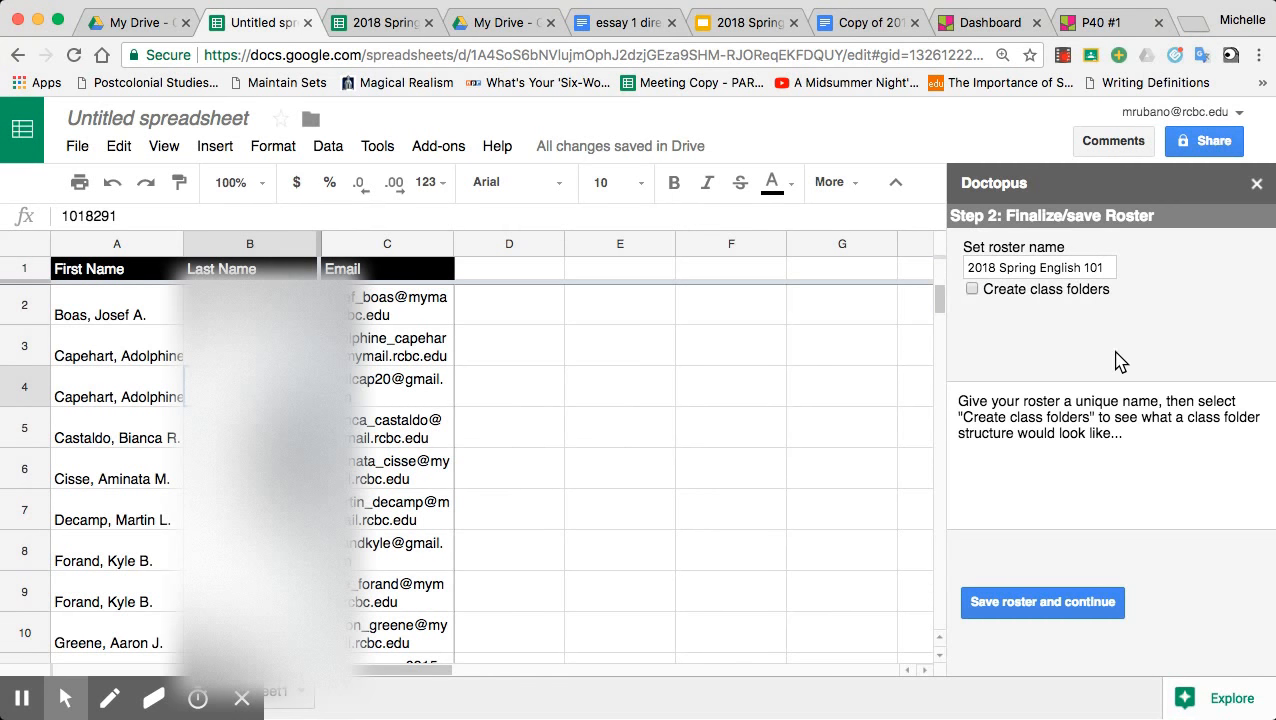
click(1101, 265)
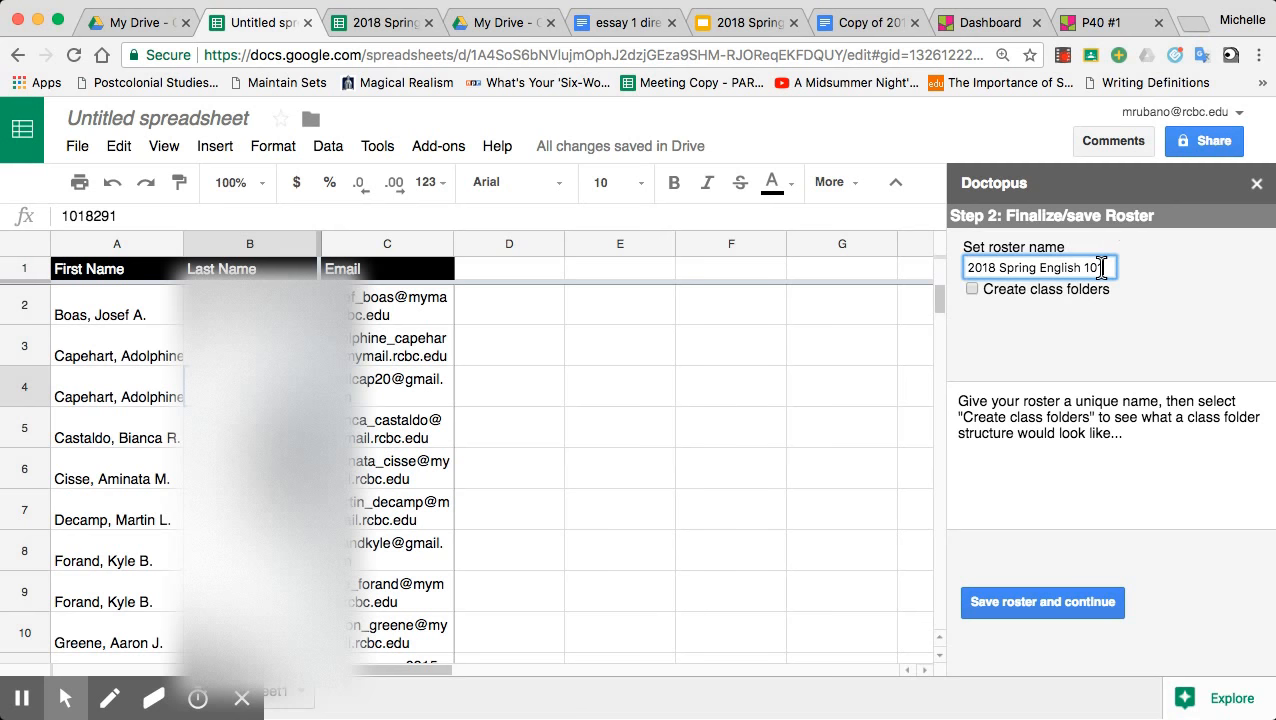
text(Demo)
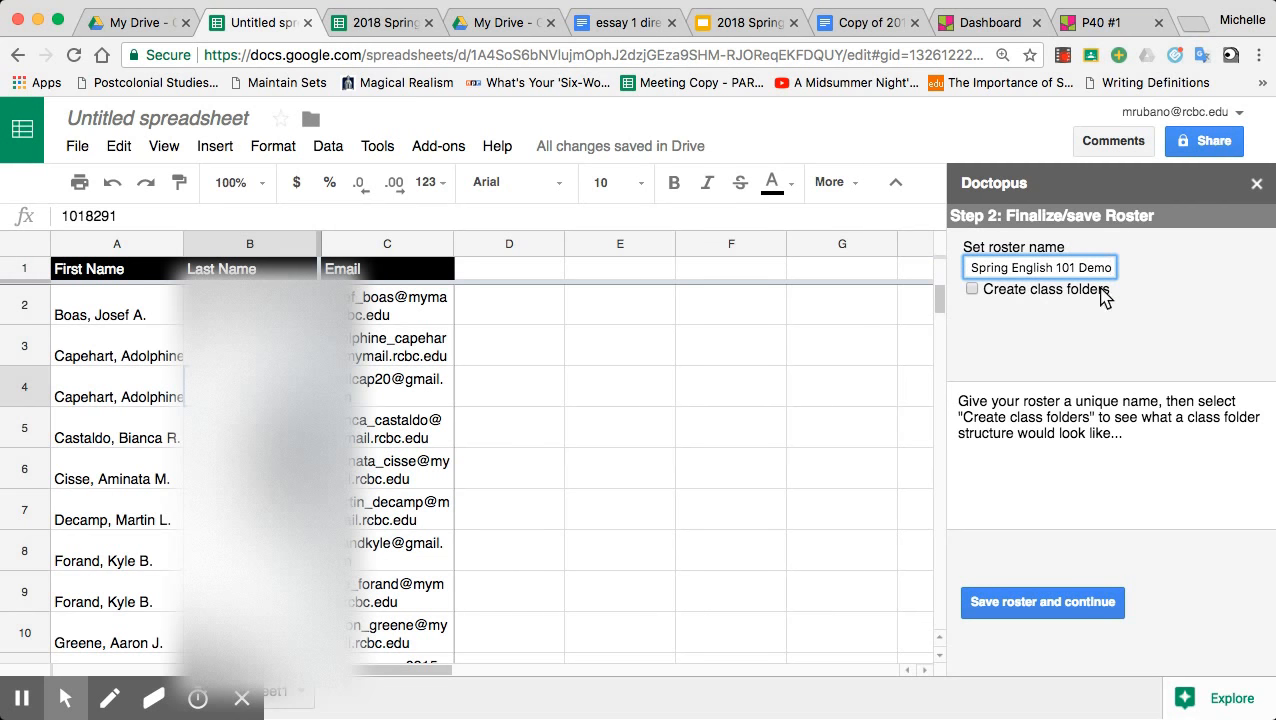
click(1007, 604)
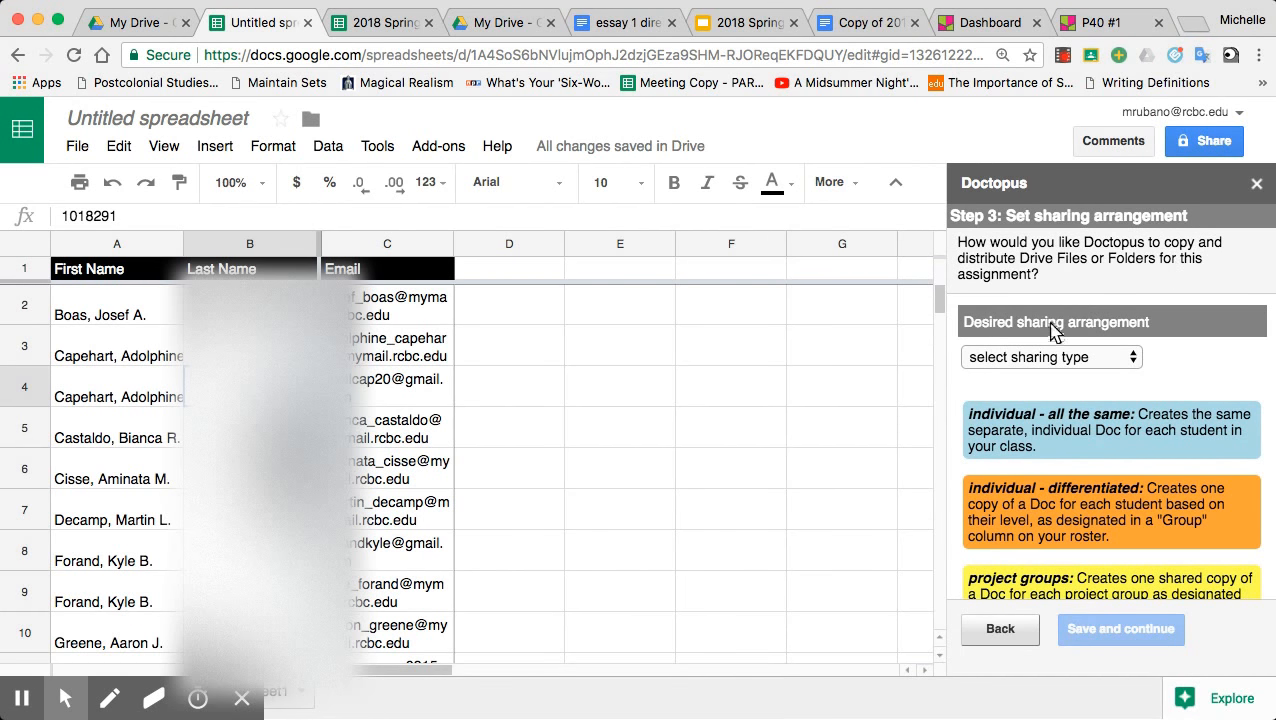
Step: Set the desired sharing arrangement to individual - all the same
scroll(1022, 375, down, 1)
scroll(1022, 375, up, 1)
scroll(1055, 415, down, 2)
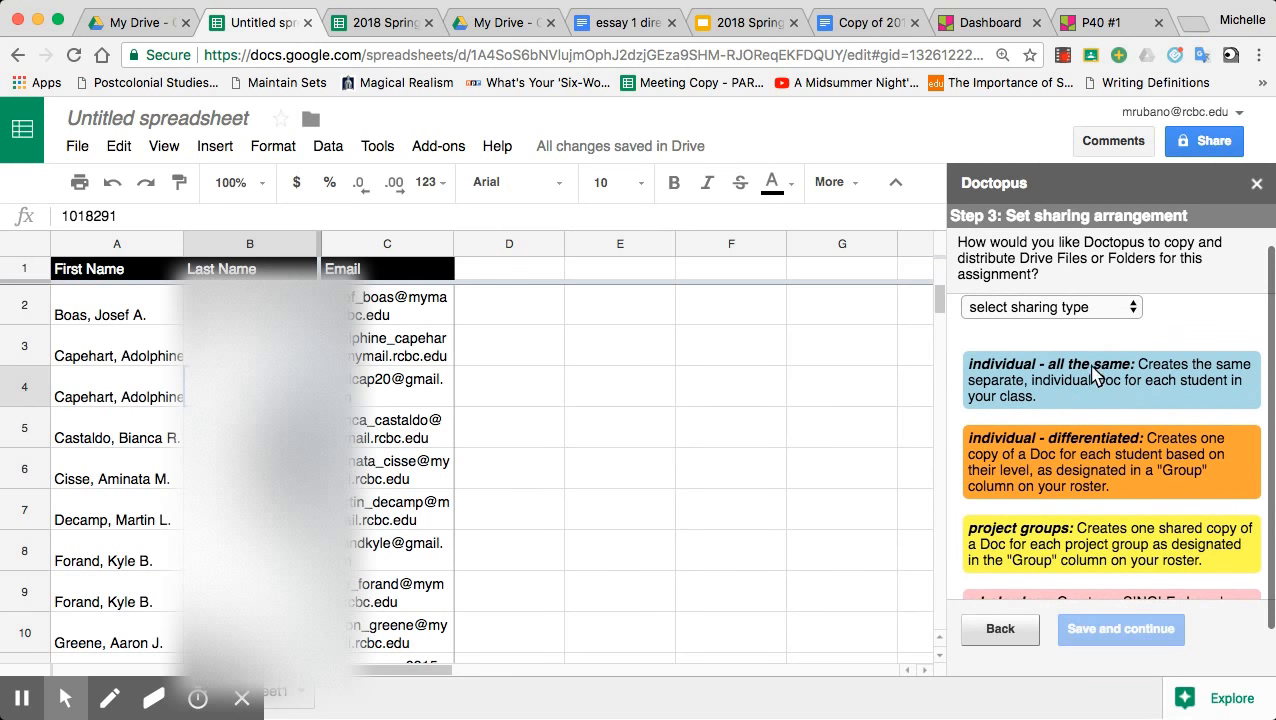
scroll(1106, 480, up, 1)
scroll(1106, 488, up, 2)
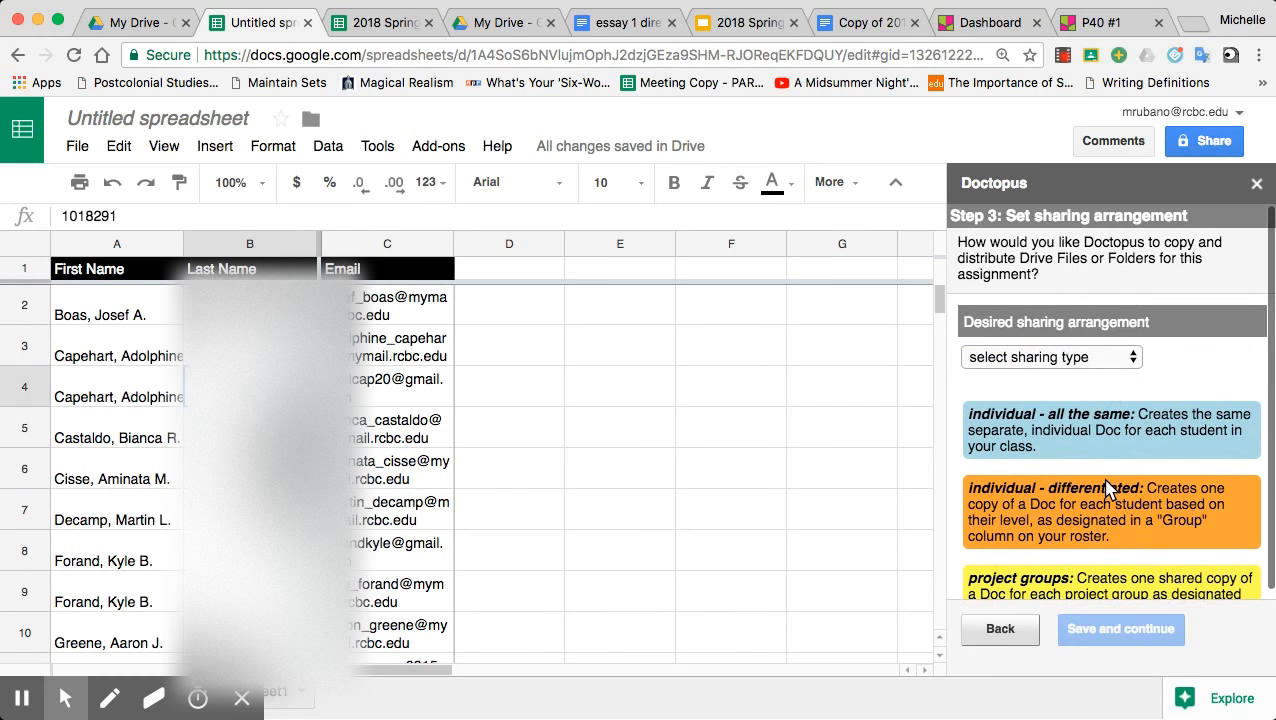
click(1098, 364)
click(1088, 385)
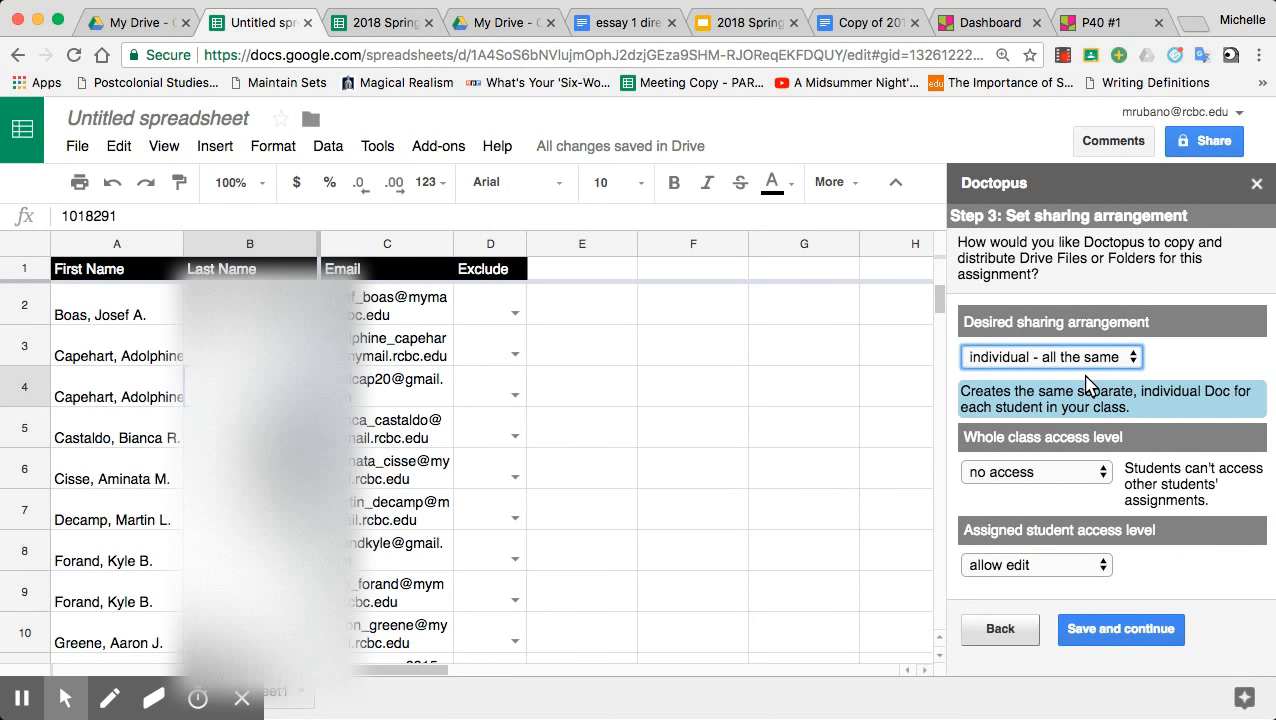
Step: Save the sharing settings with no access for the whole class and allow edit for assigned students, without student folders or co-teachers
scroll(1100, 390, down, 3)
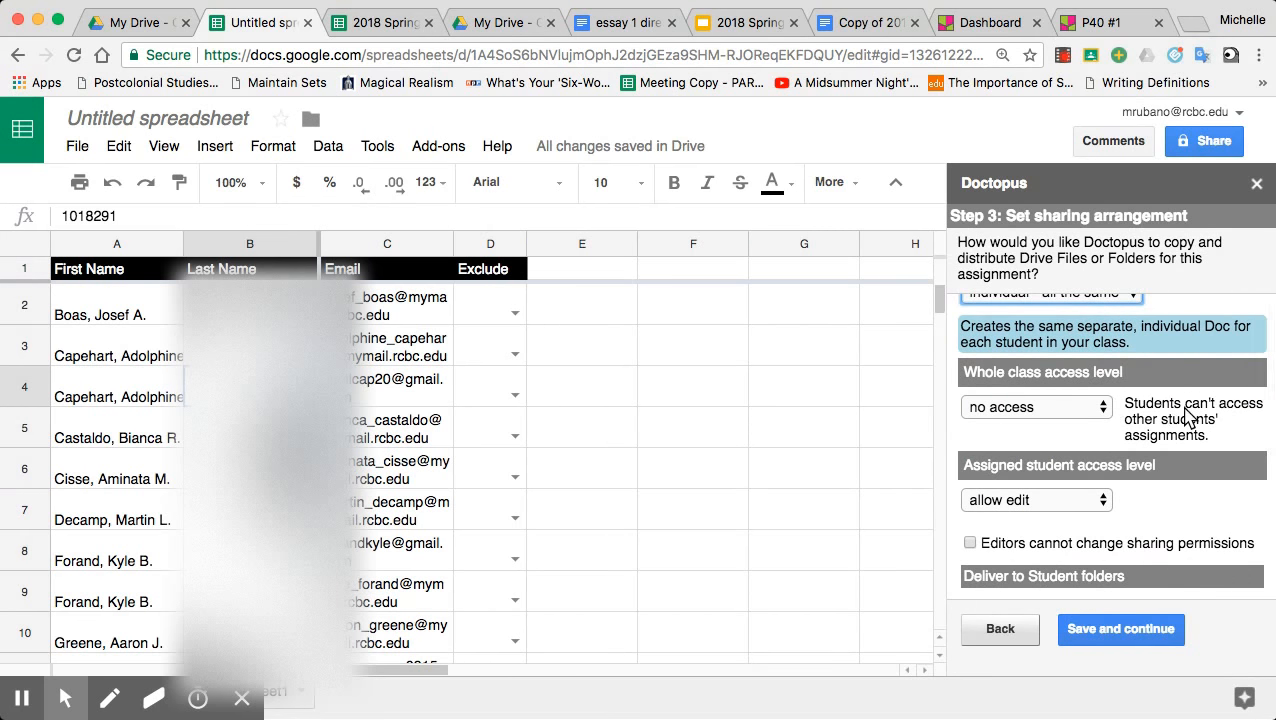
scroll(1188, 415, down, 1)
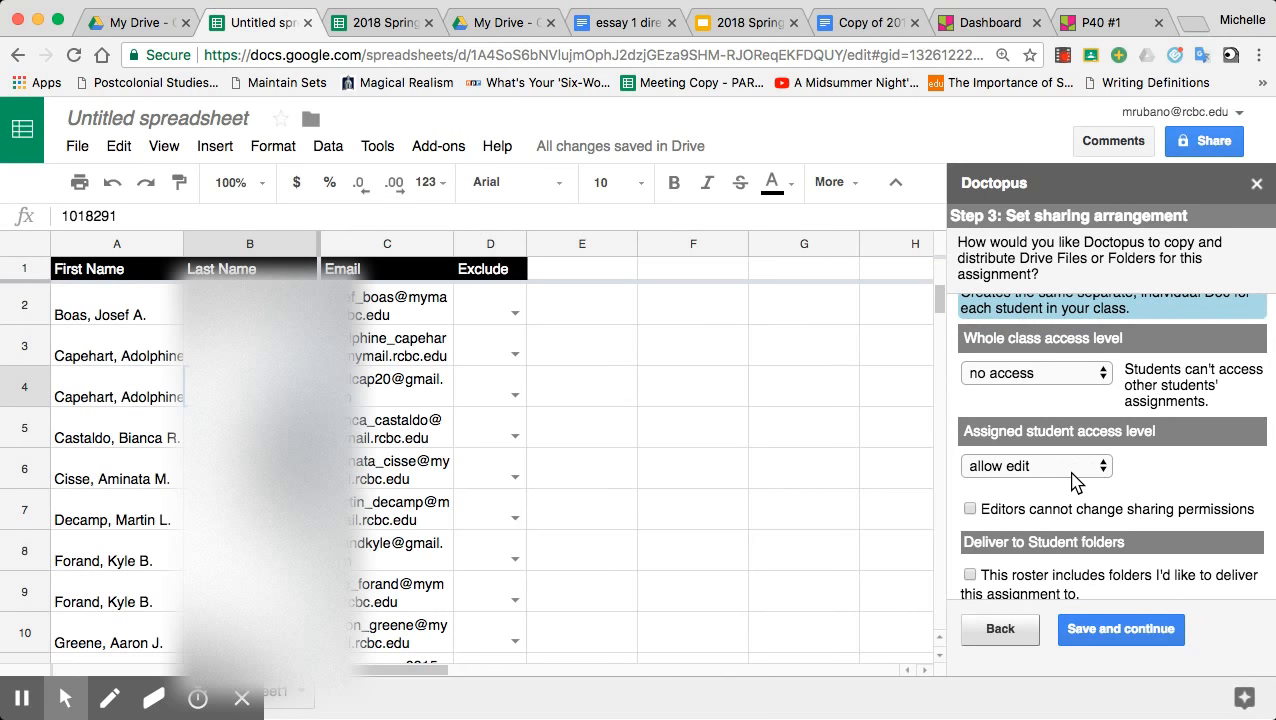
scroll(1068, 482, down, 2)
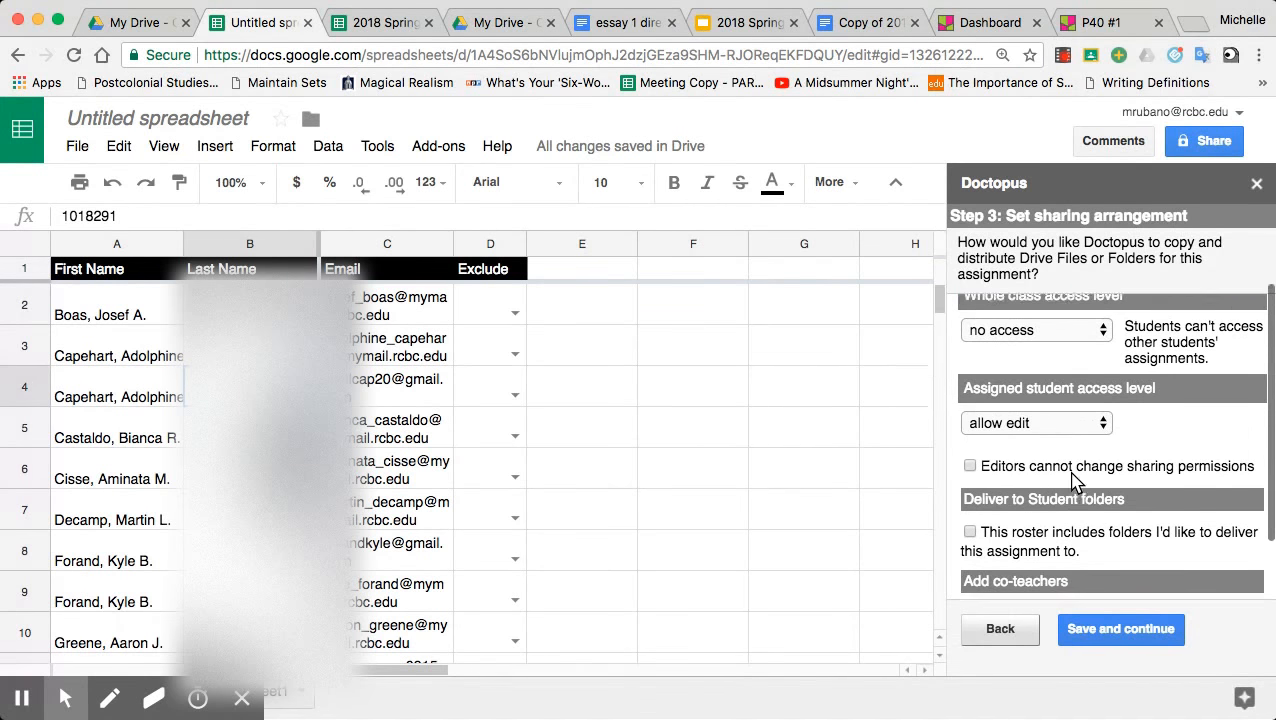
click(1098, 414)
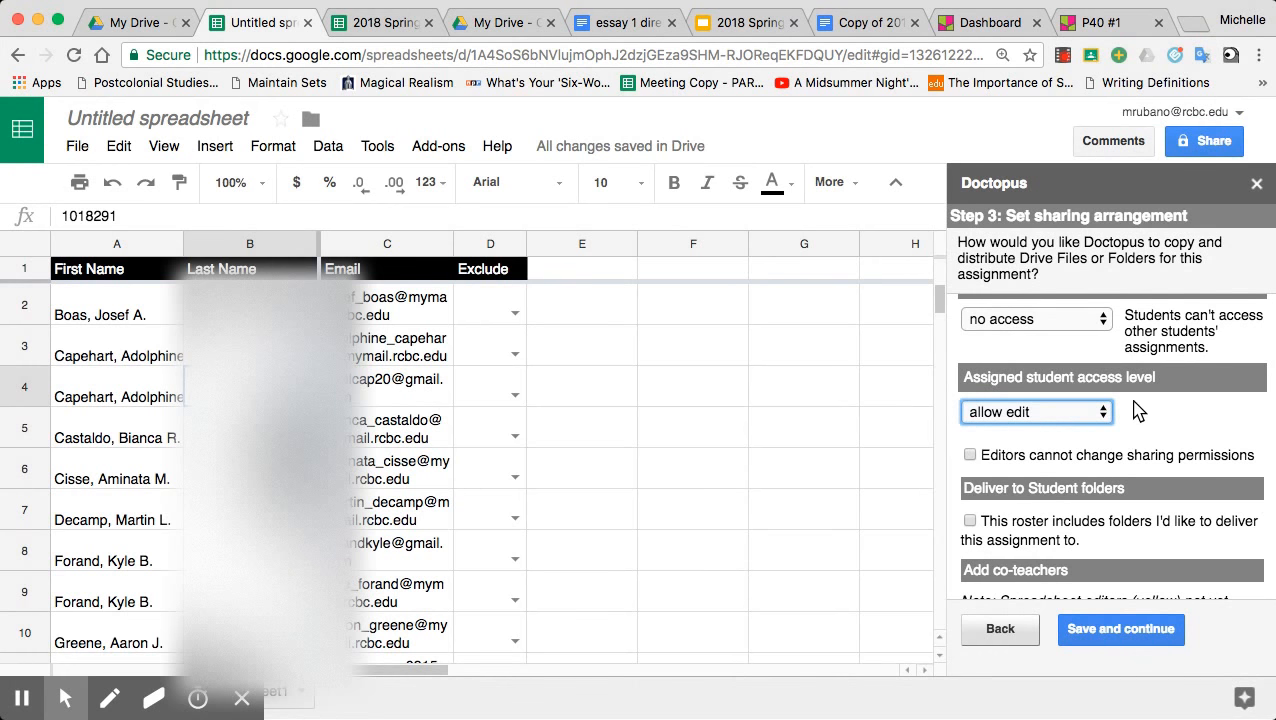
scroll(1135, 410, down, 3)
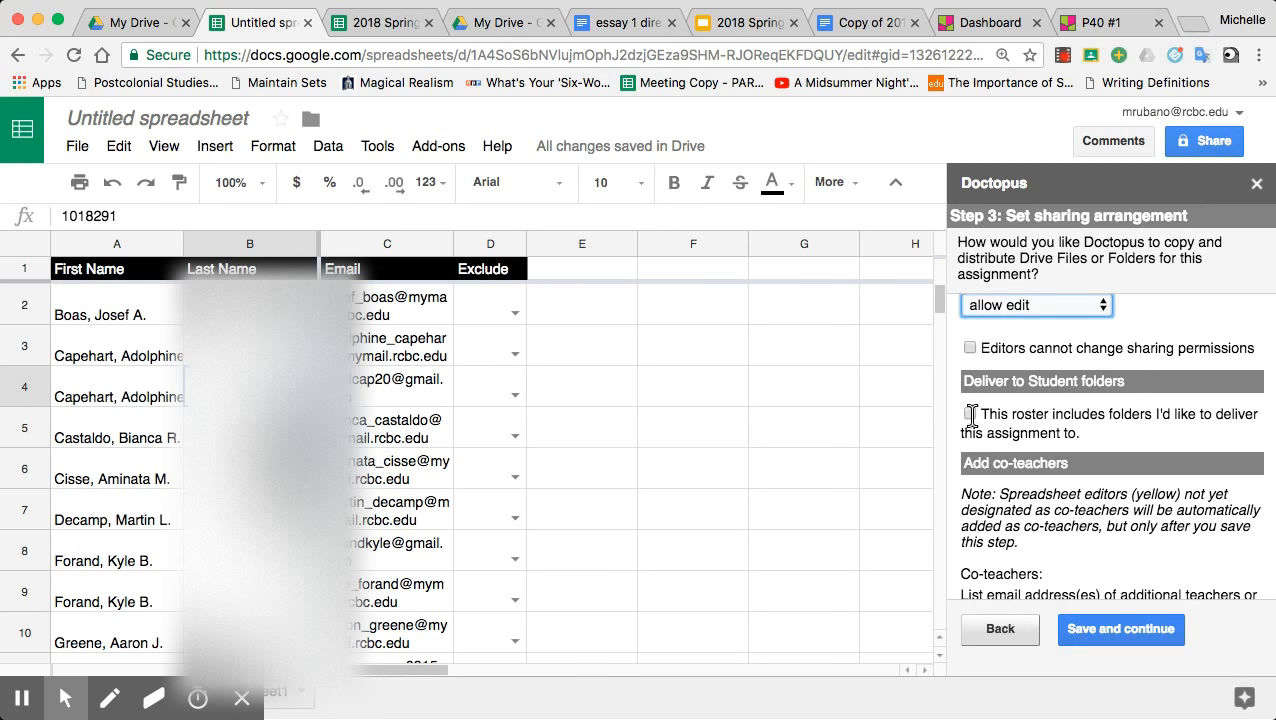
scroll(1195, 440, down, 2)
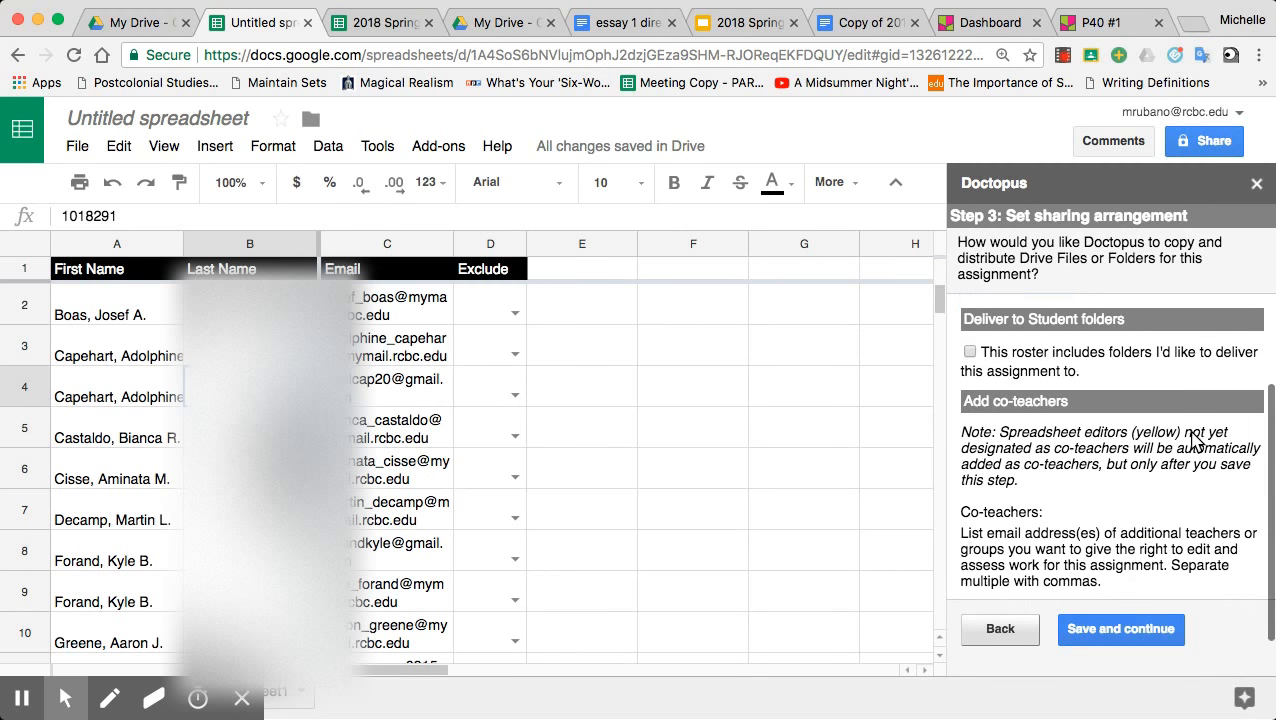
scroll(1195, 440, down, 2)
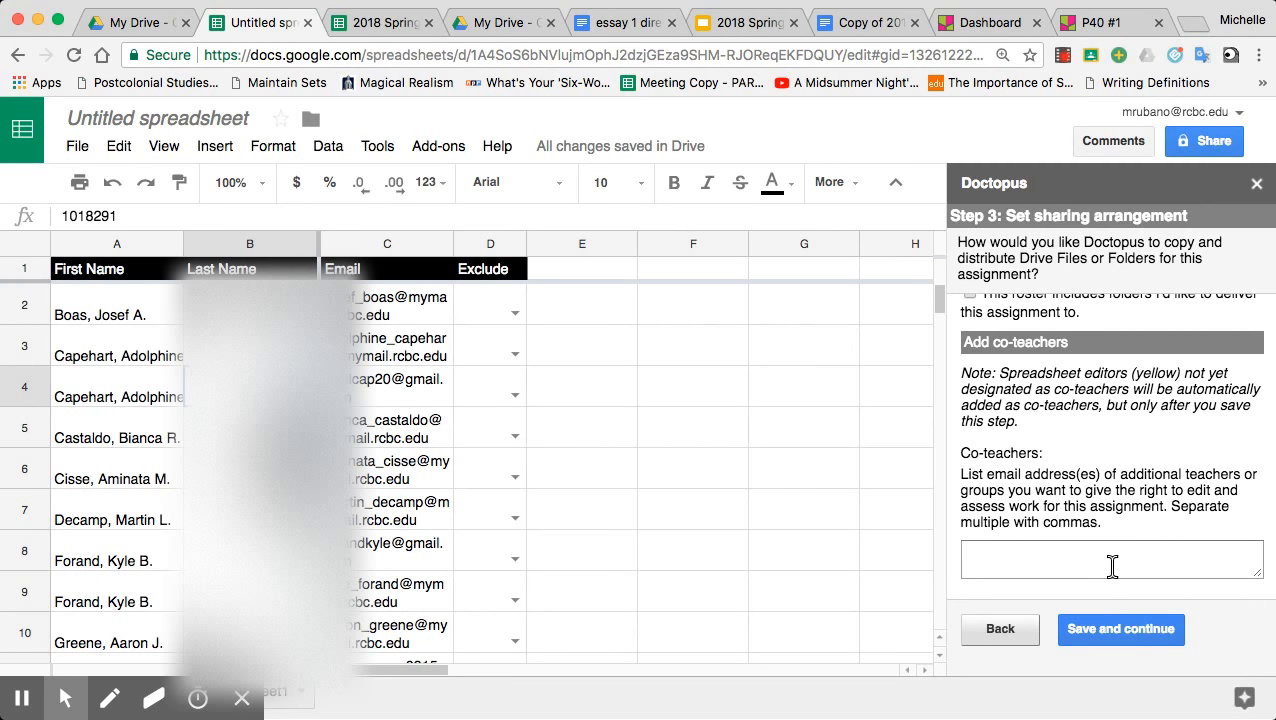
click(1122, 630)
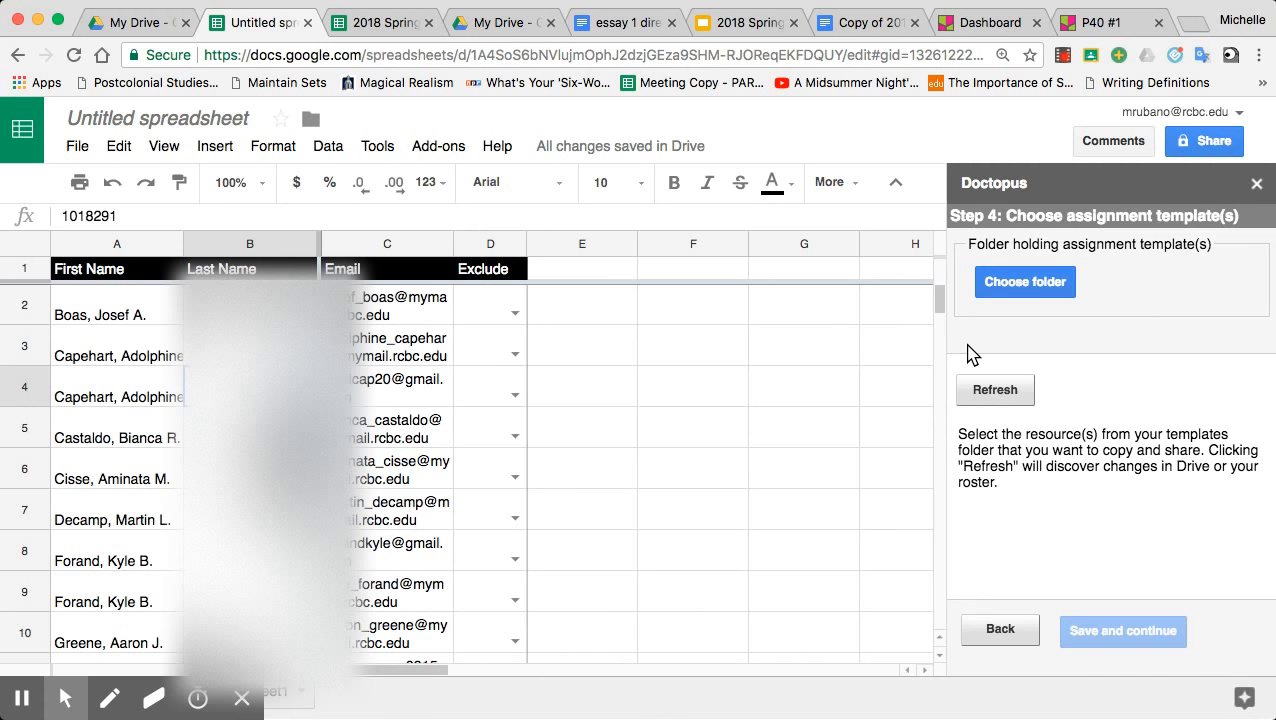
Step: Choose the Doctopus Template folder as the folder holding the assignment templates
click(1017, 283)
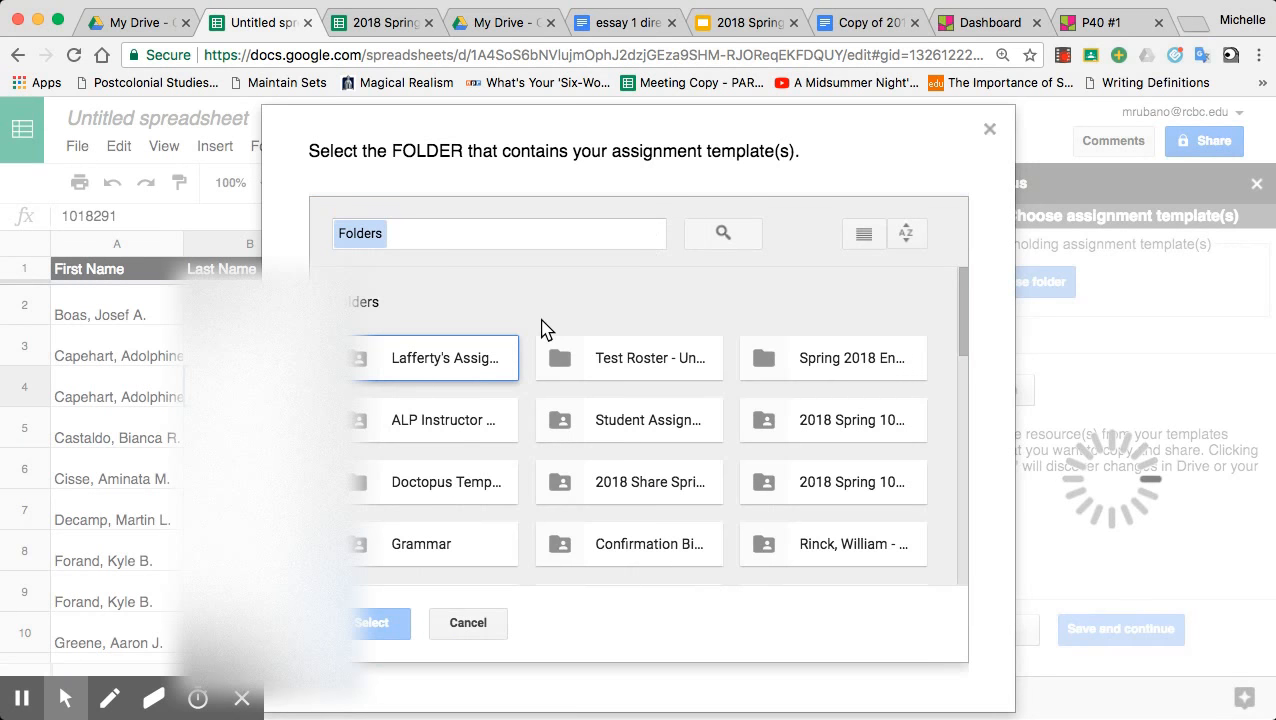
scroll(508, 380, down, 3)
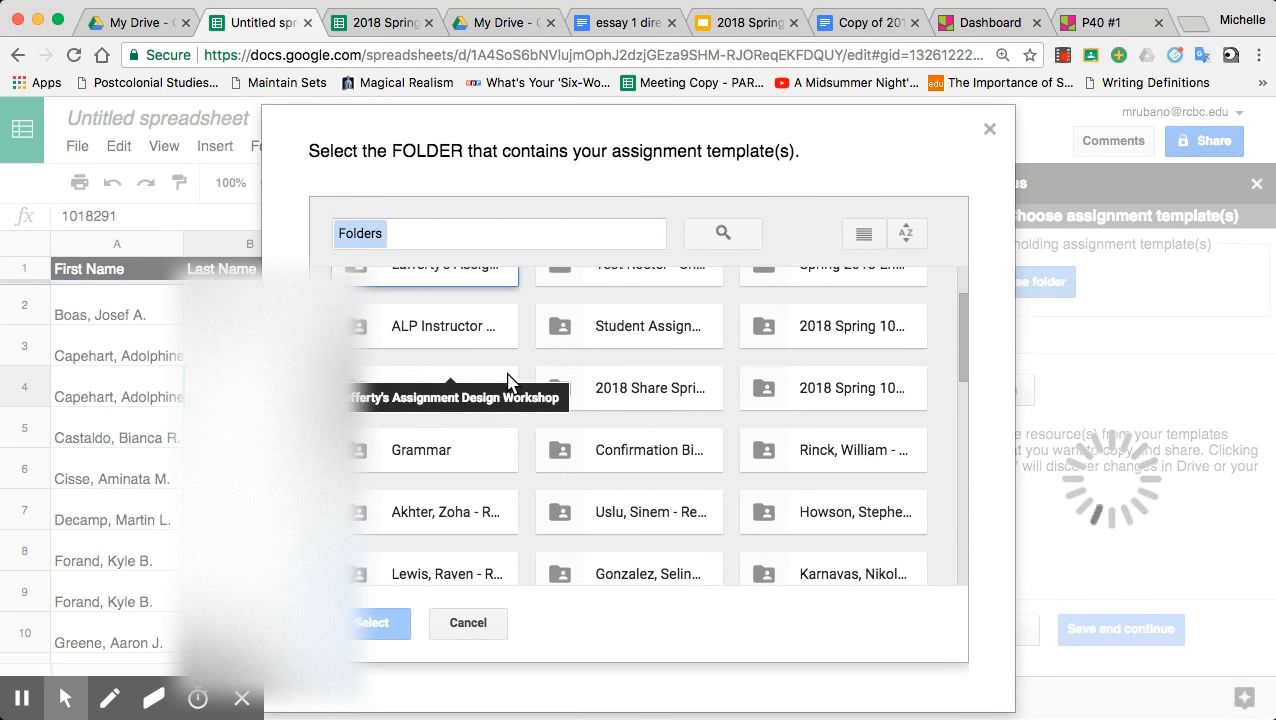
scroll(508, 380, down, 15)
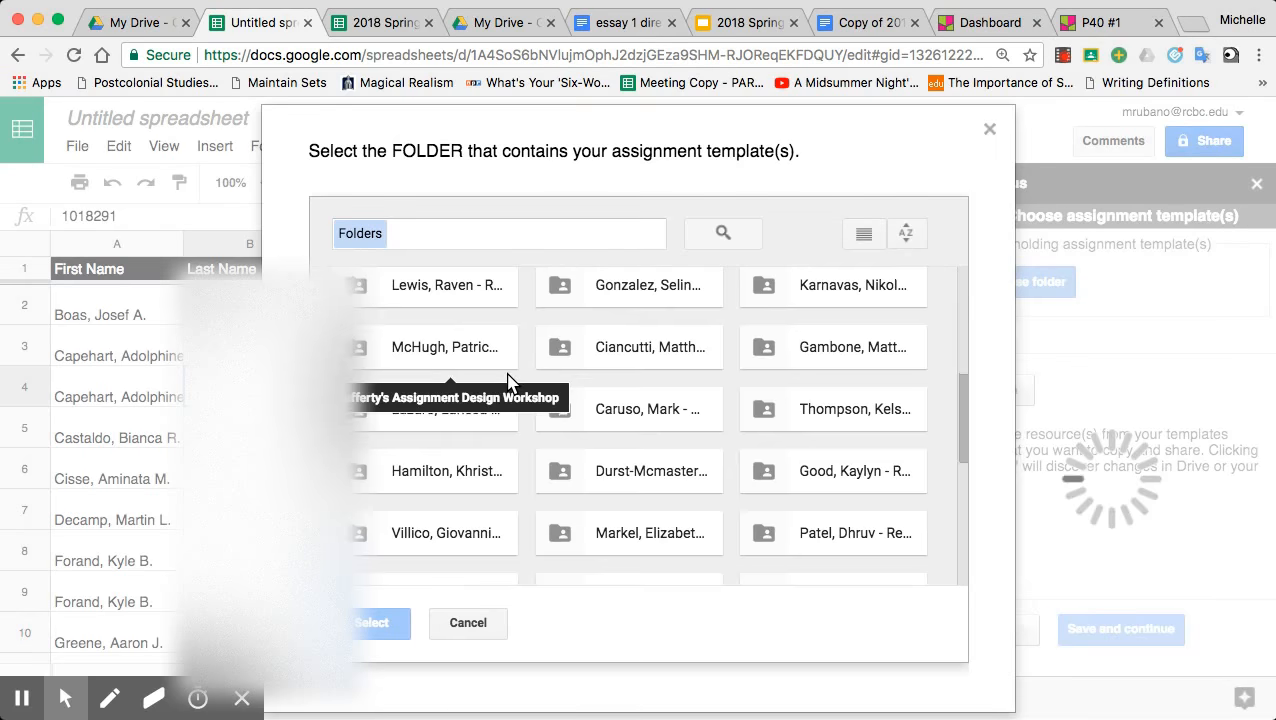
scroll(507, 381, down, 2)
scroll(507, 381, up, 20)
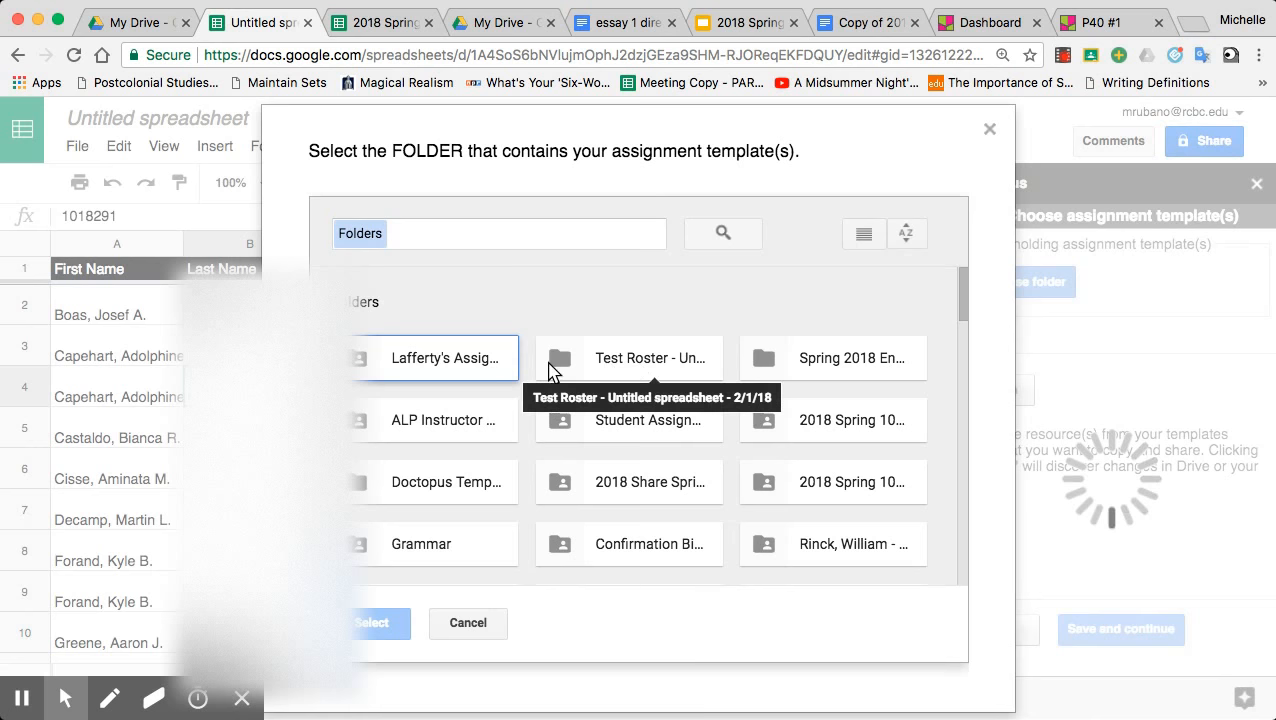
click(470, 483)
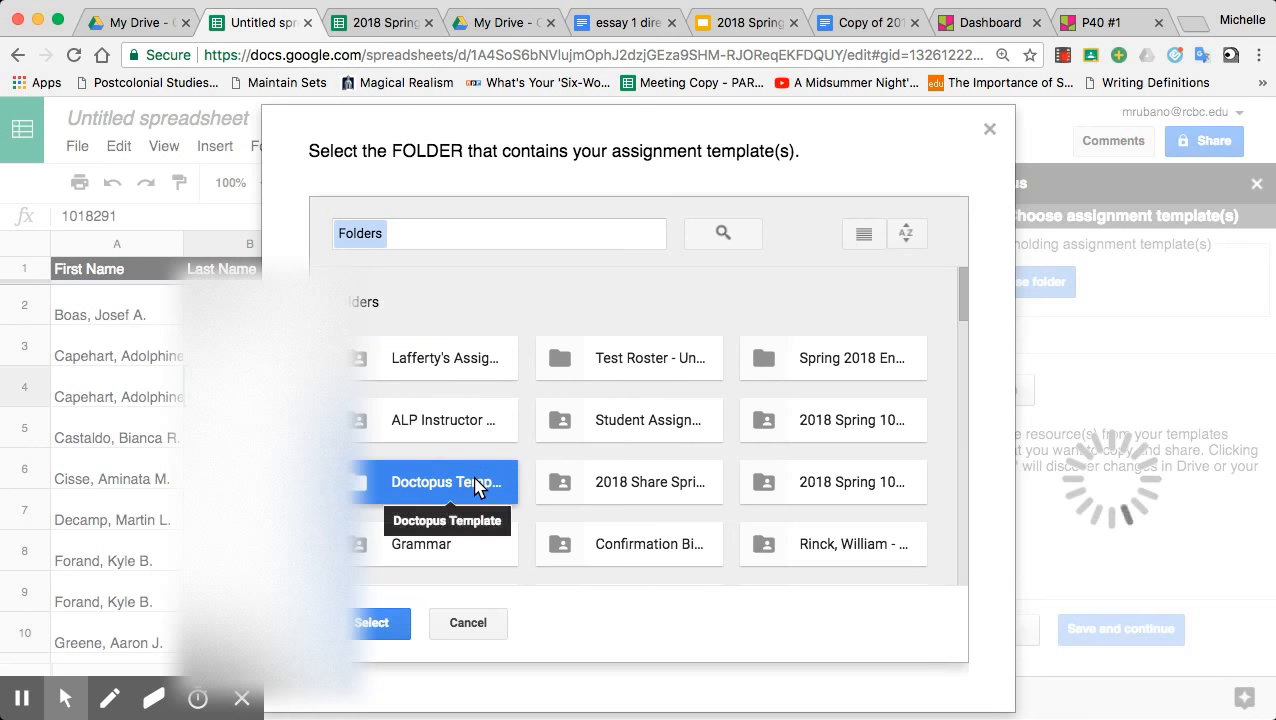
click(374, 623)
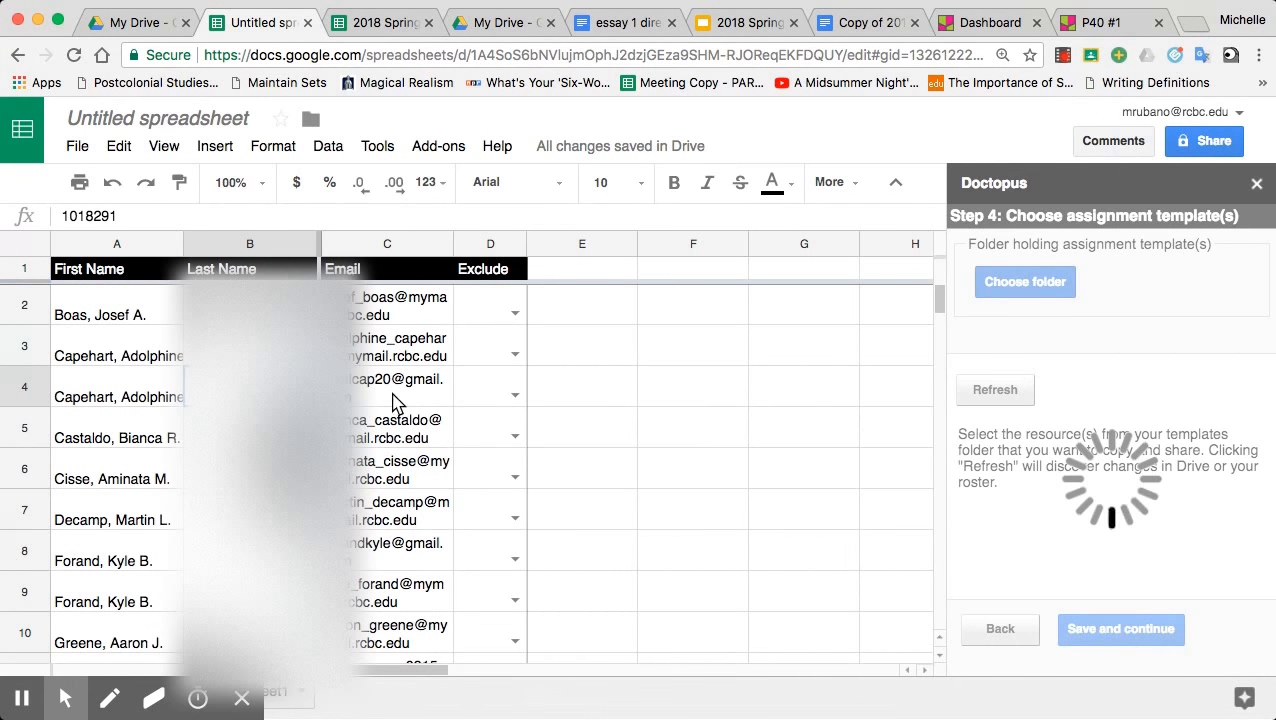
Step: Dismiss the third-party application warning and select the Blank Document Template document as the assignment template
click(110, 698)
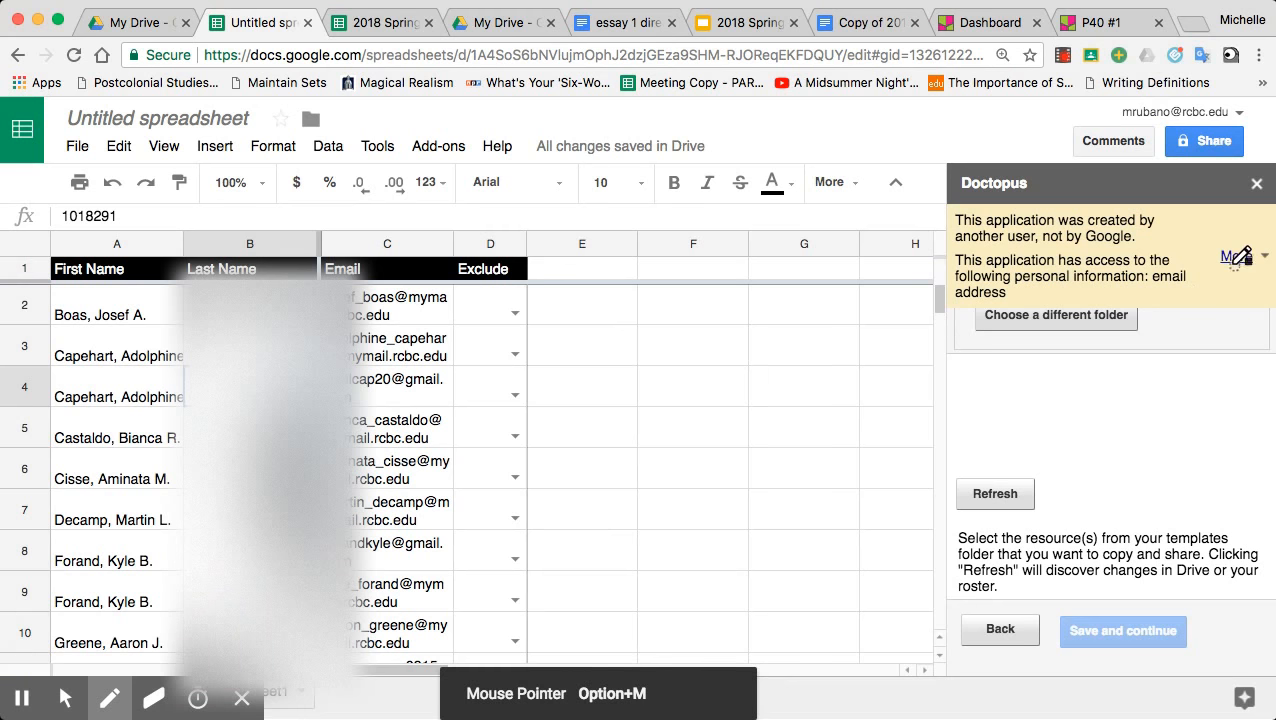
click(65, 698)
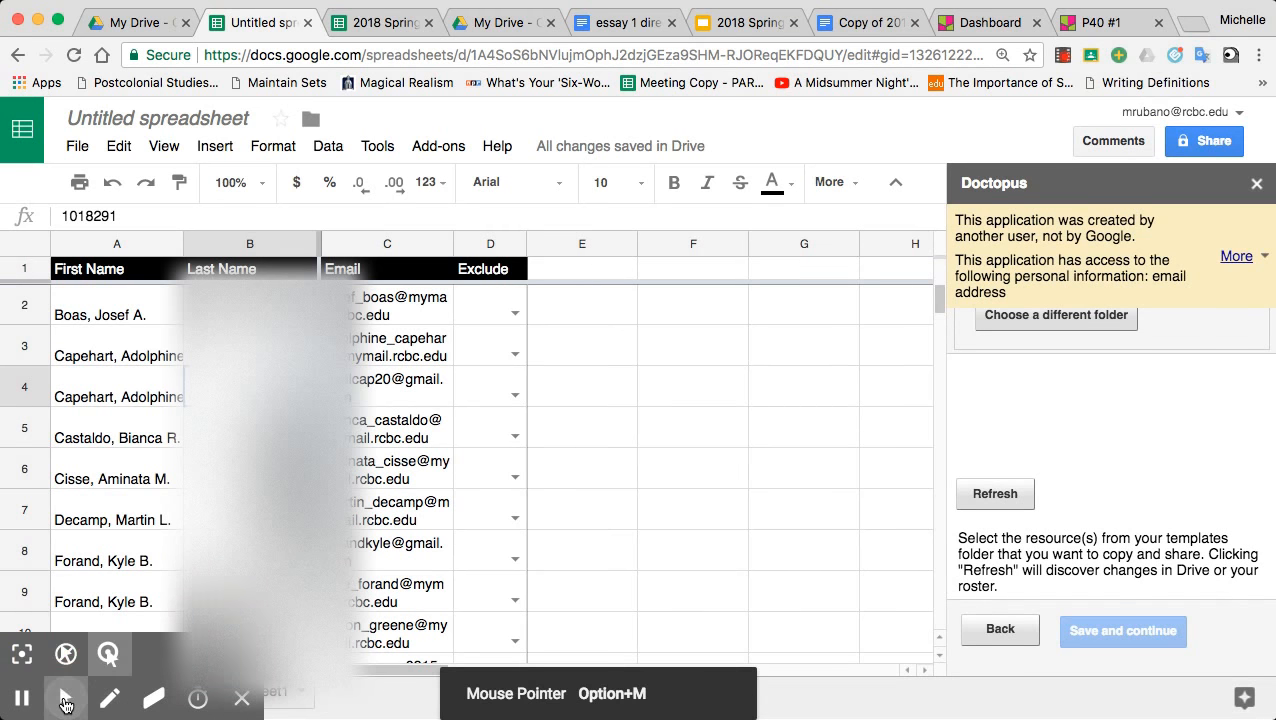
click(1236, 256)
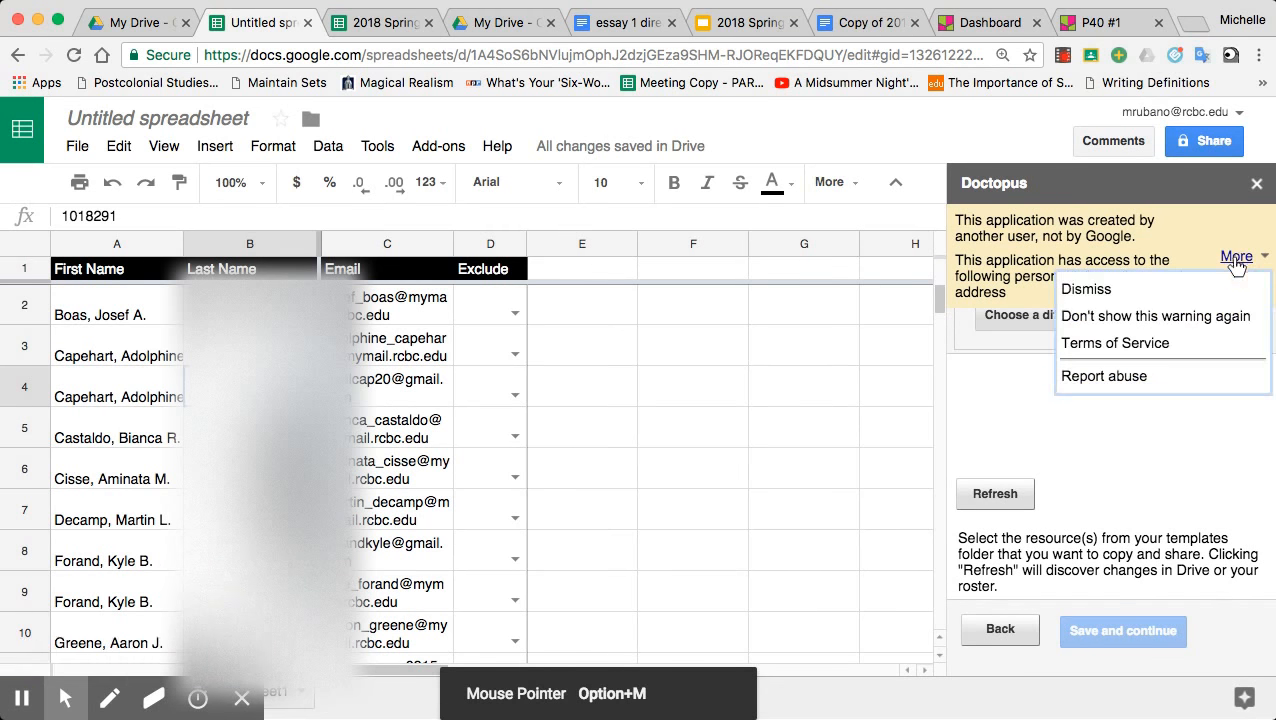
click(1196, 301)
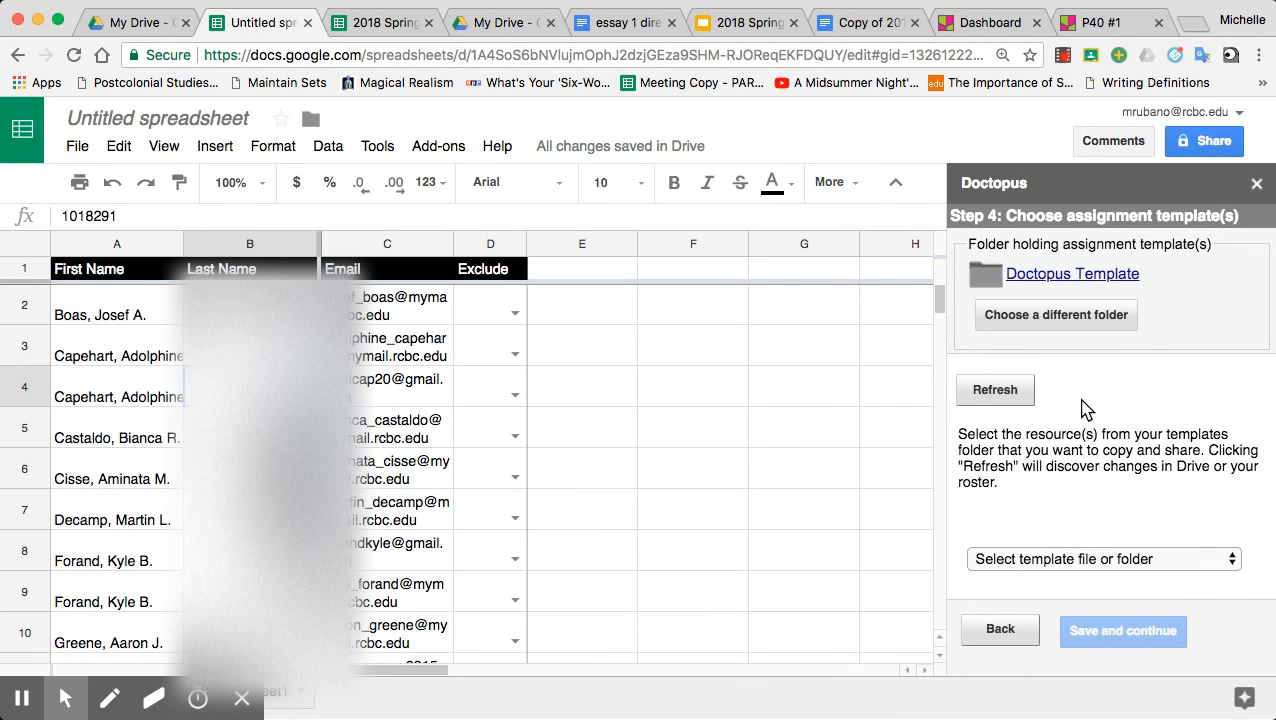
click(1113, 534)
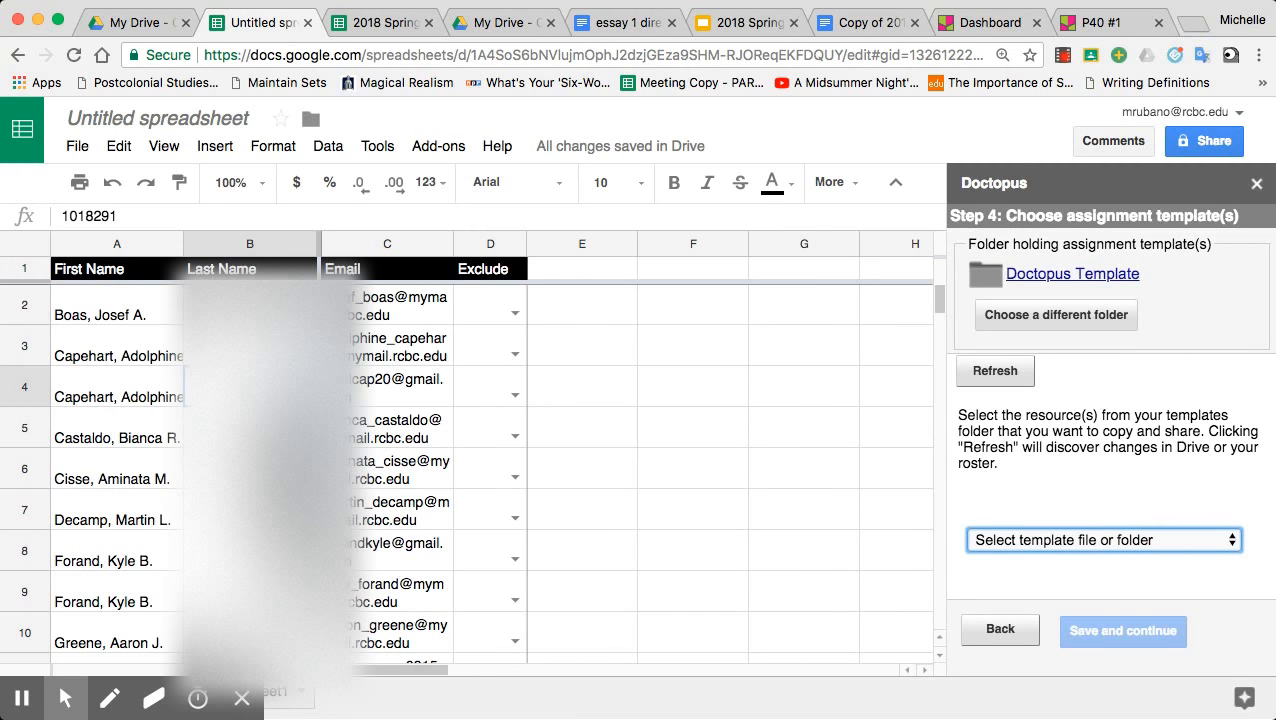
click(1110, 569)
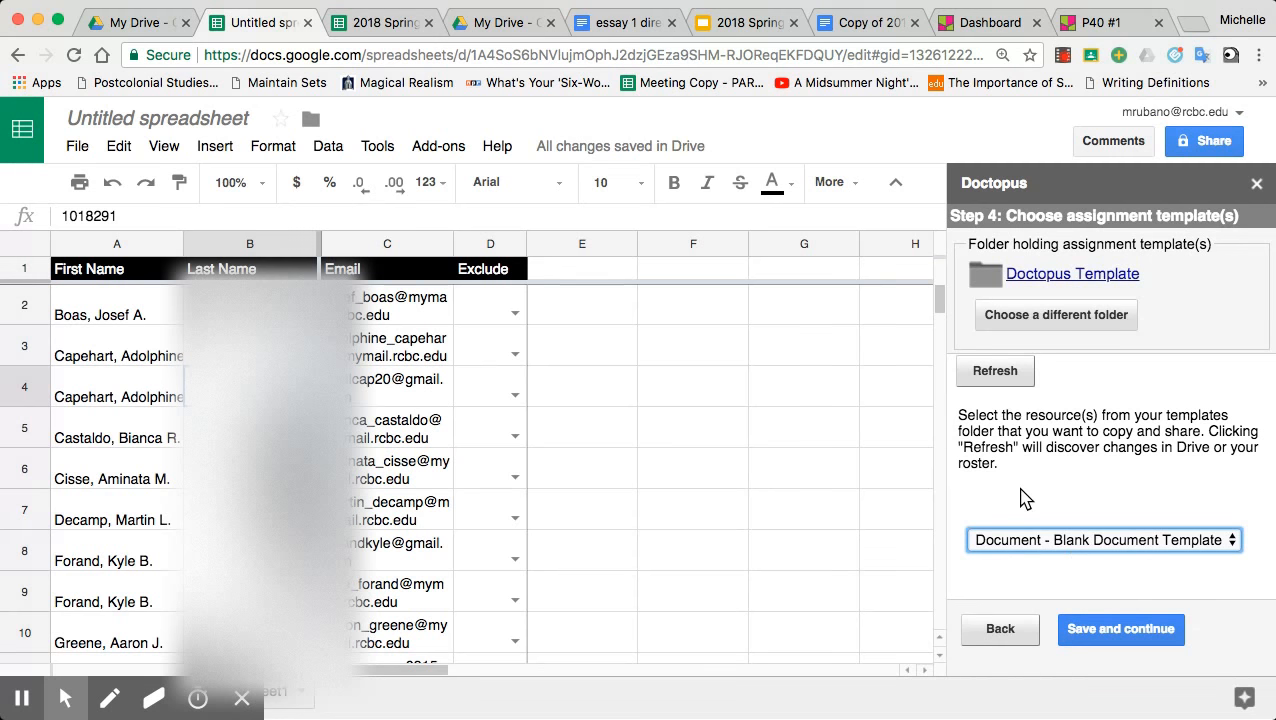
Step: Switch to Google Drive and open Blank Document Template MLA from the Doctopus Template folder to examine its layout
click(135, 22)
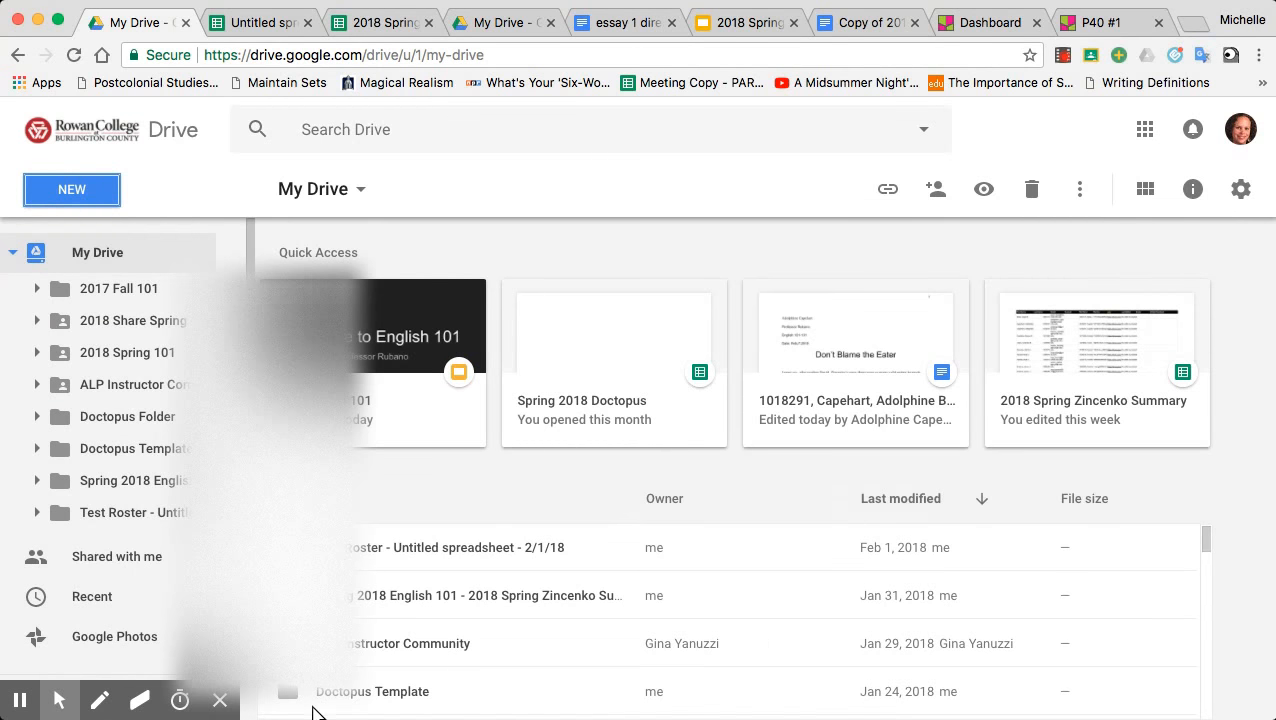
scroll(320, 705, down, 5)
double_click(373, 360)
double_click(416, 304)
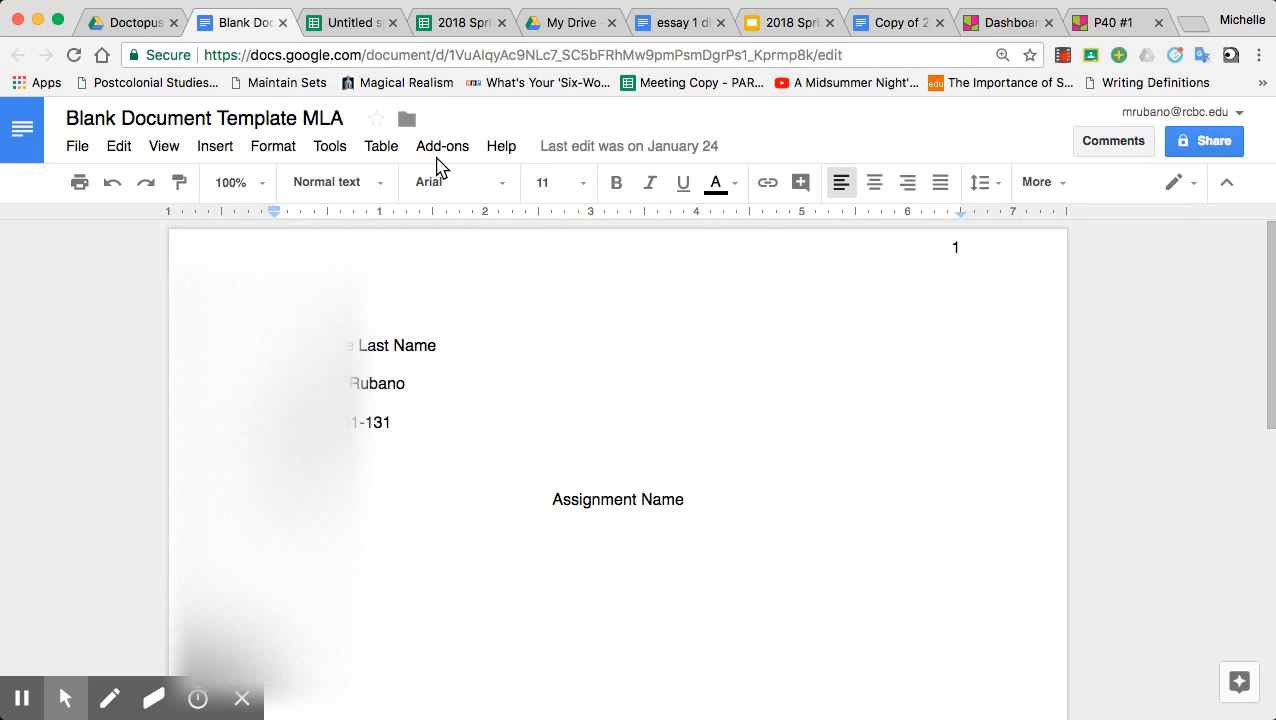
Step: Switch back to the untitled spreadsheet and save the assignment template choice
click(347, 25)
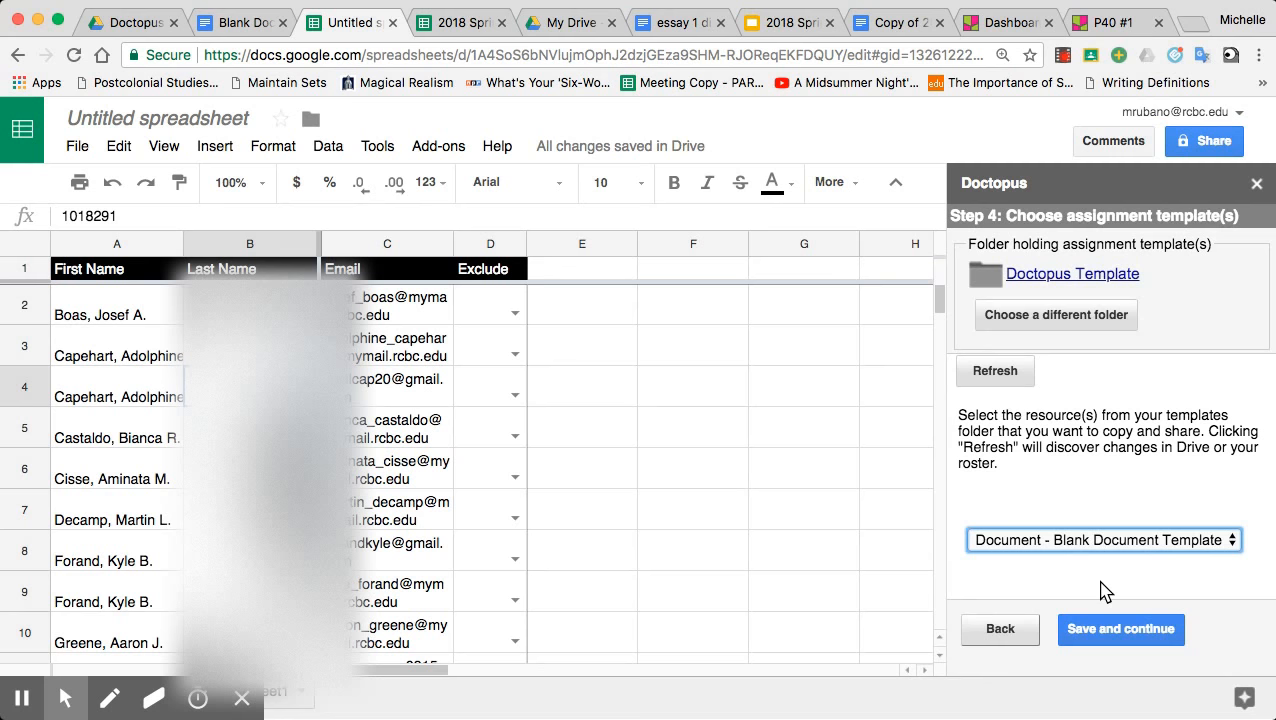
click(1106, 630)
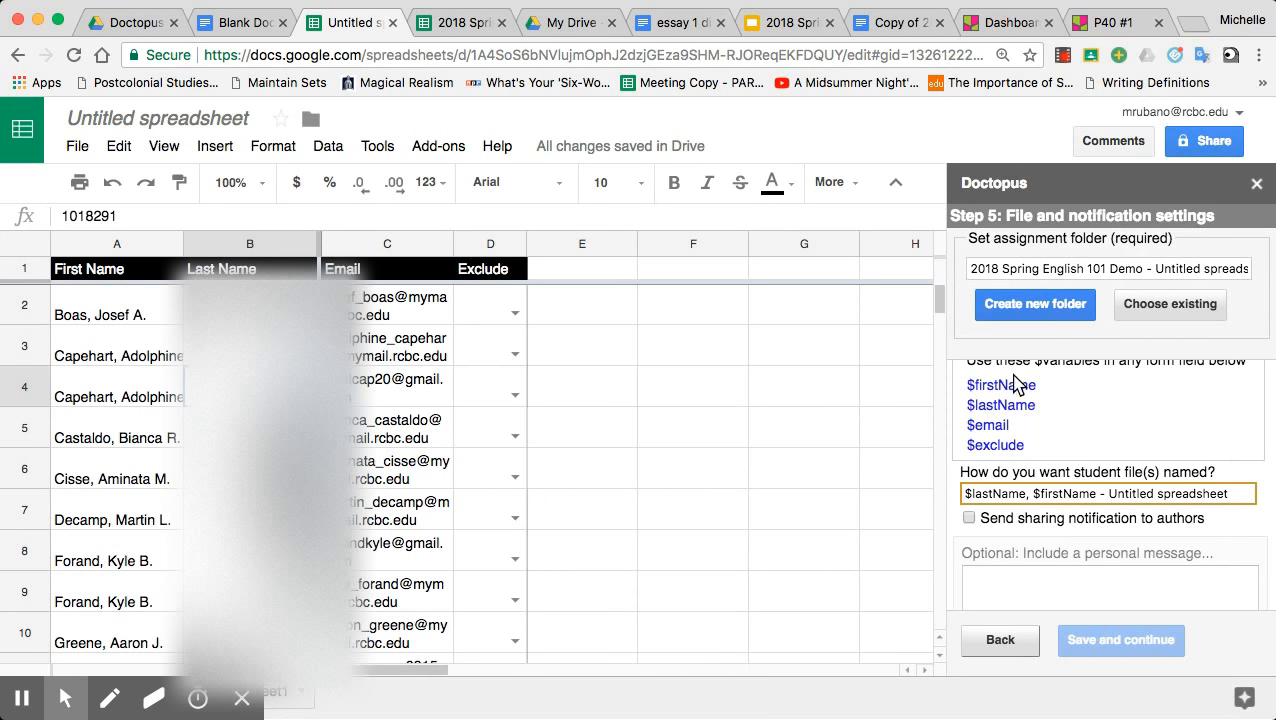
Step: Set the assignment folder name to 2018 Spring English 101 HW Due 2/14
click(1098, 268)
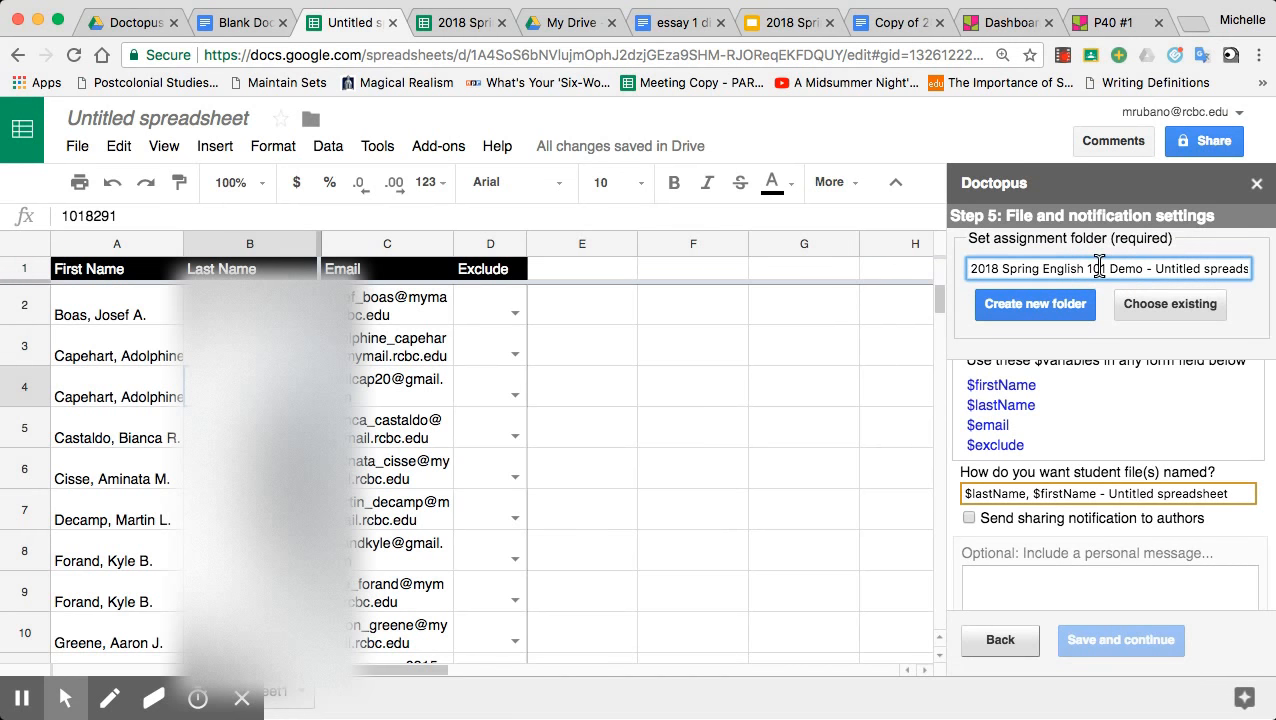
click(1111, 264)
drag(1112, 265, 1260, 283)
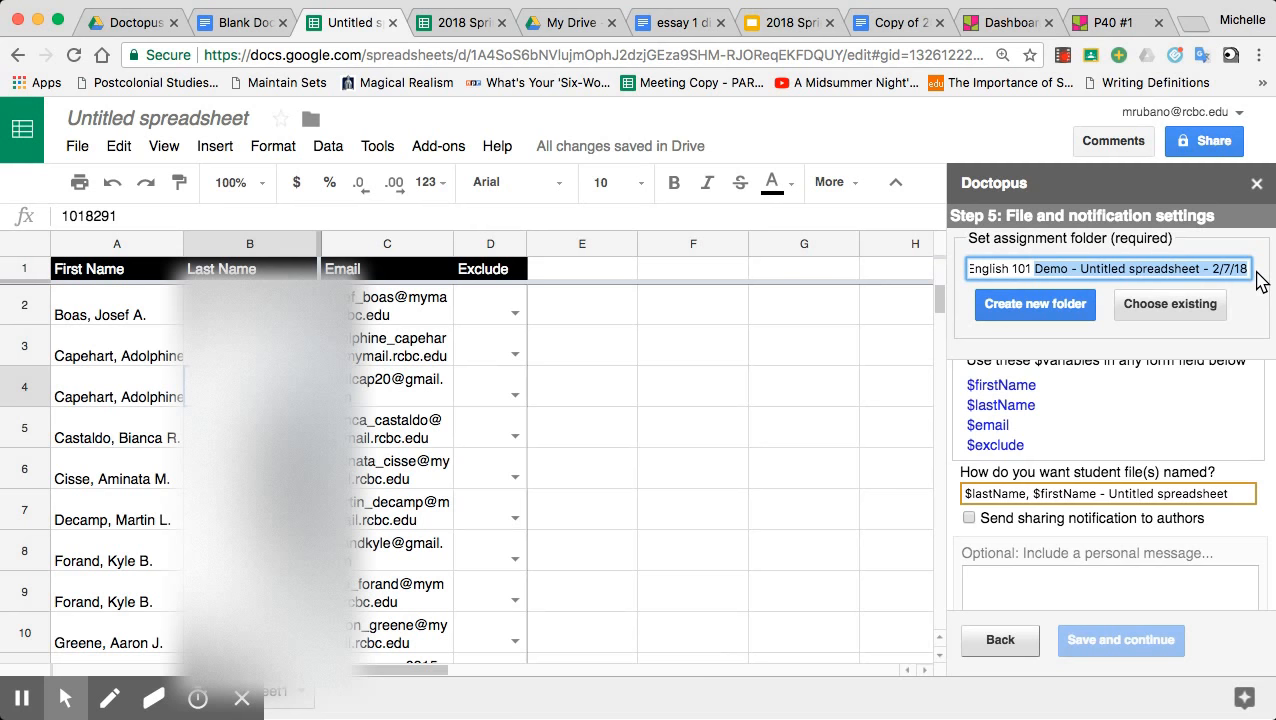
text(HW Due 2/14)
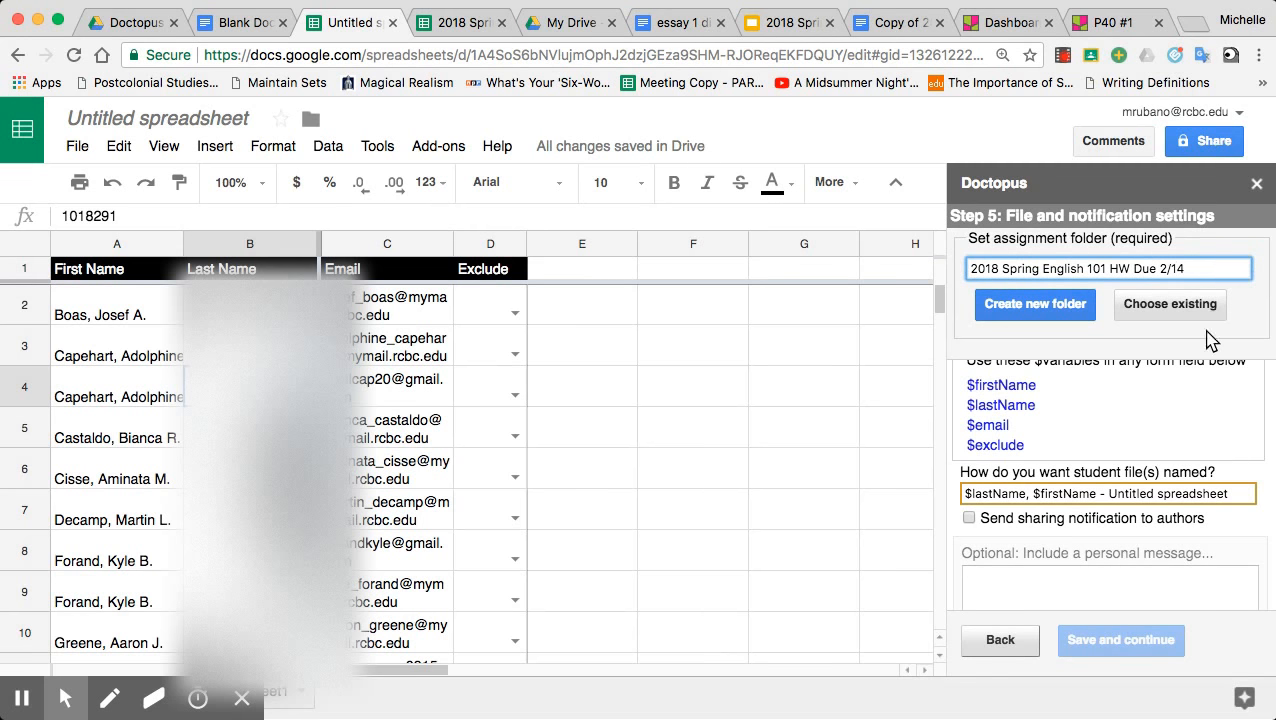
Step: Set the student file naming pattern to $firstName - 2/14 HW, without the last name variable
scroll(1043, 481, down, 1)
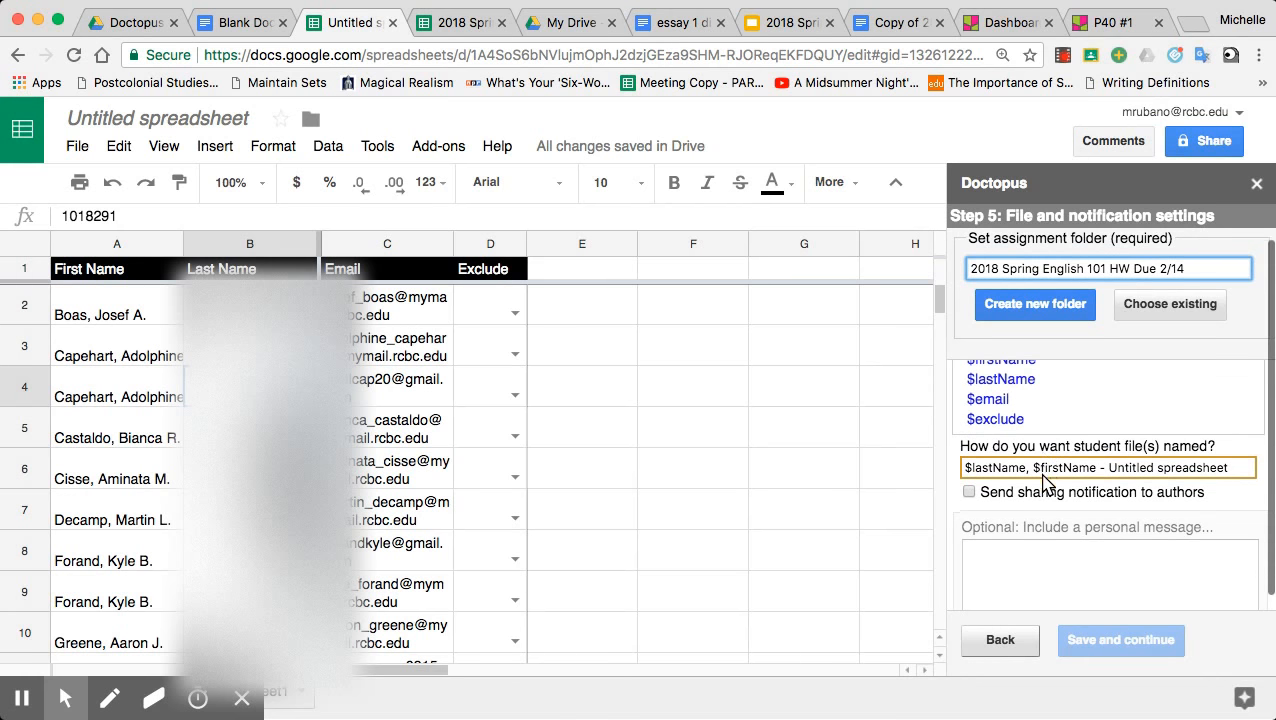
click(1108, 472)
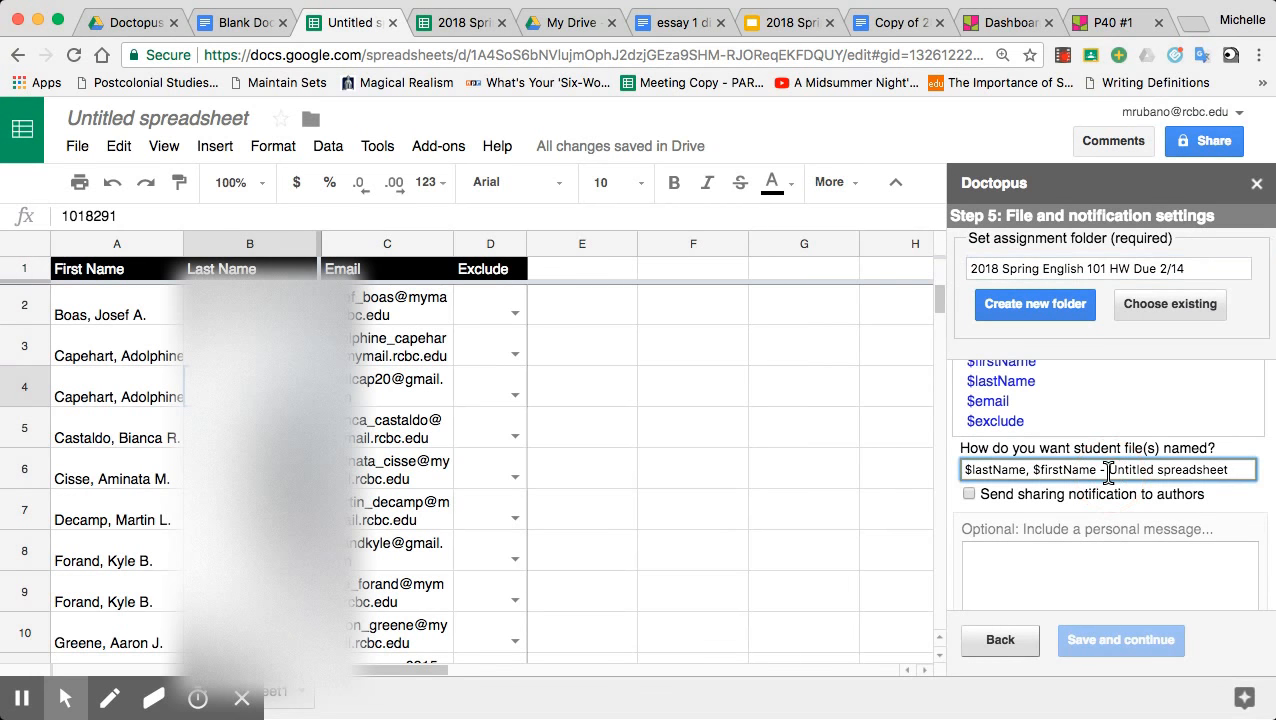
scroll(1231, 460, down, 2)
drag(1242, 433, 1108, 437)
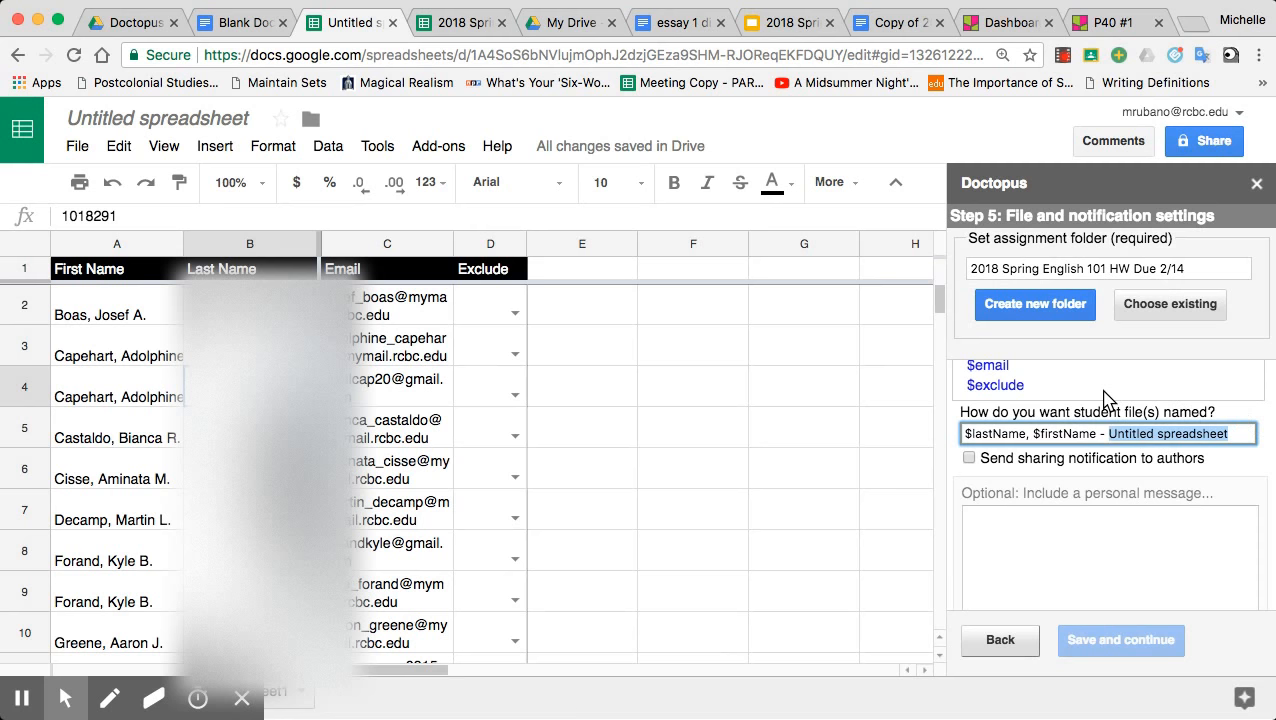
text(2/14)
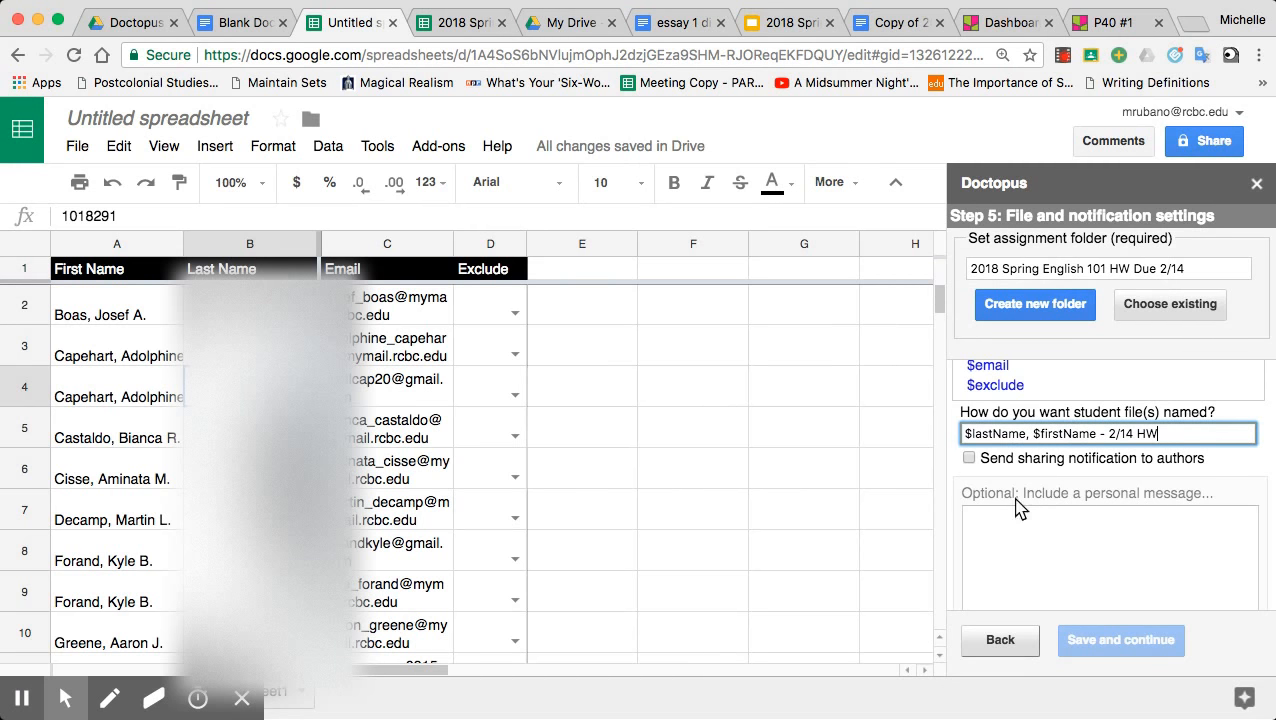
click(1032, 433)
drag(1032, 433, 964, 436)
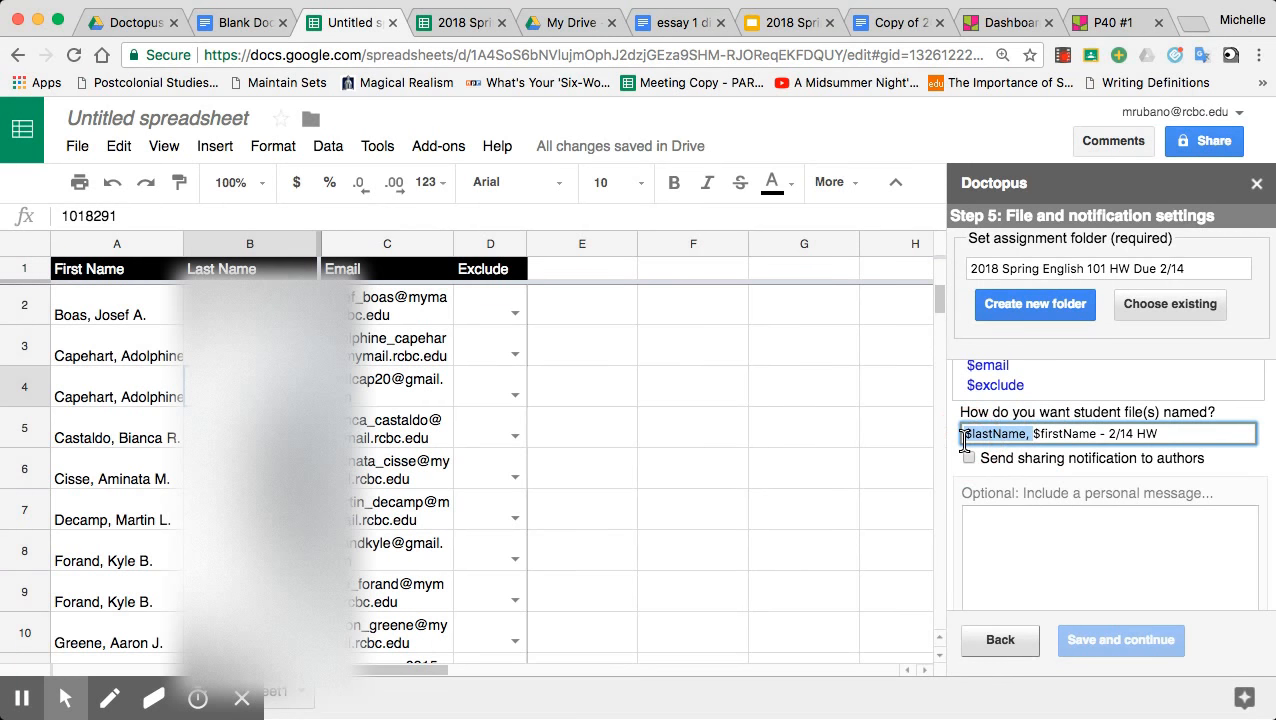
key(BackSpace)
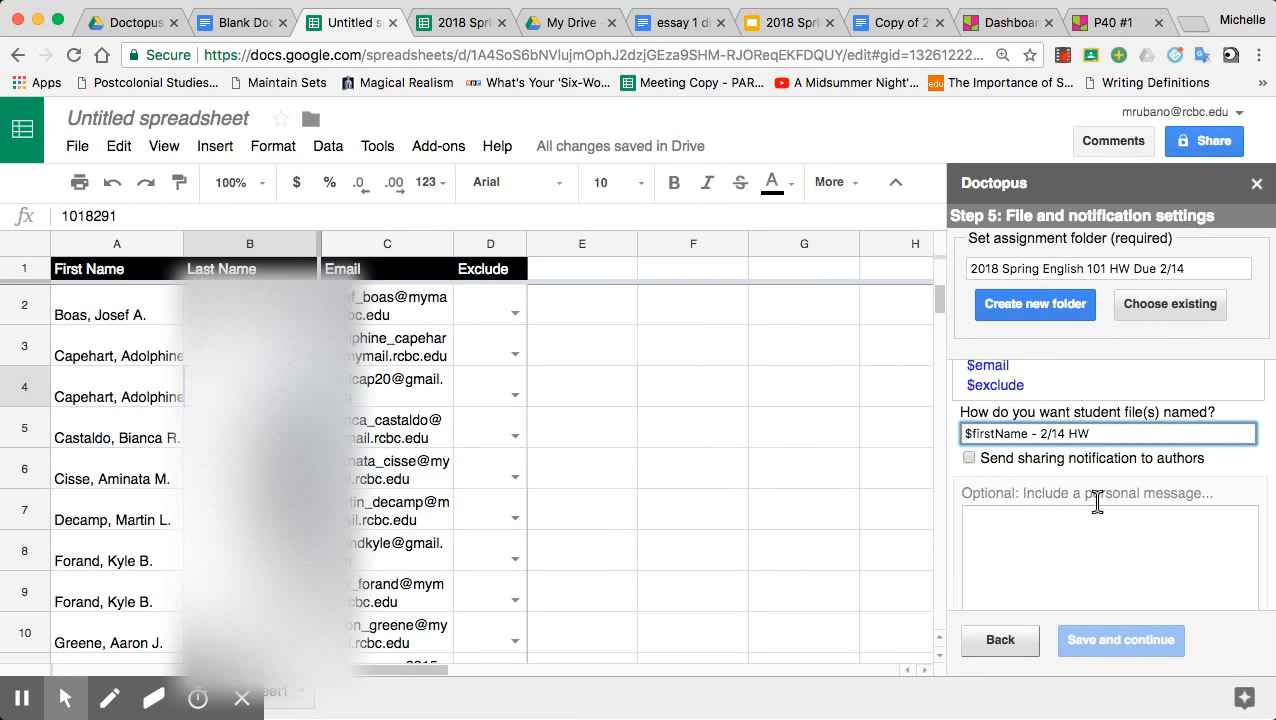
Step: Turn on sharing notifications to authors and create the new assignment folder under the entered name
scroll(1148, 433, up, 2)
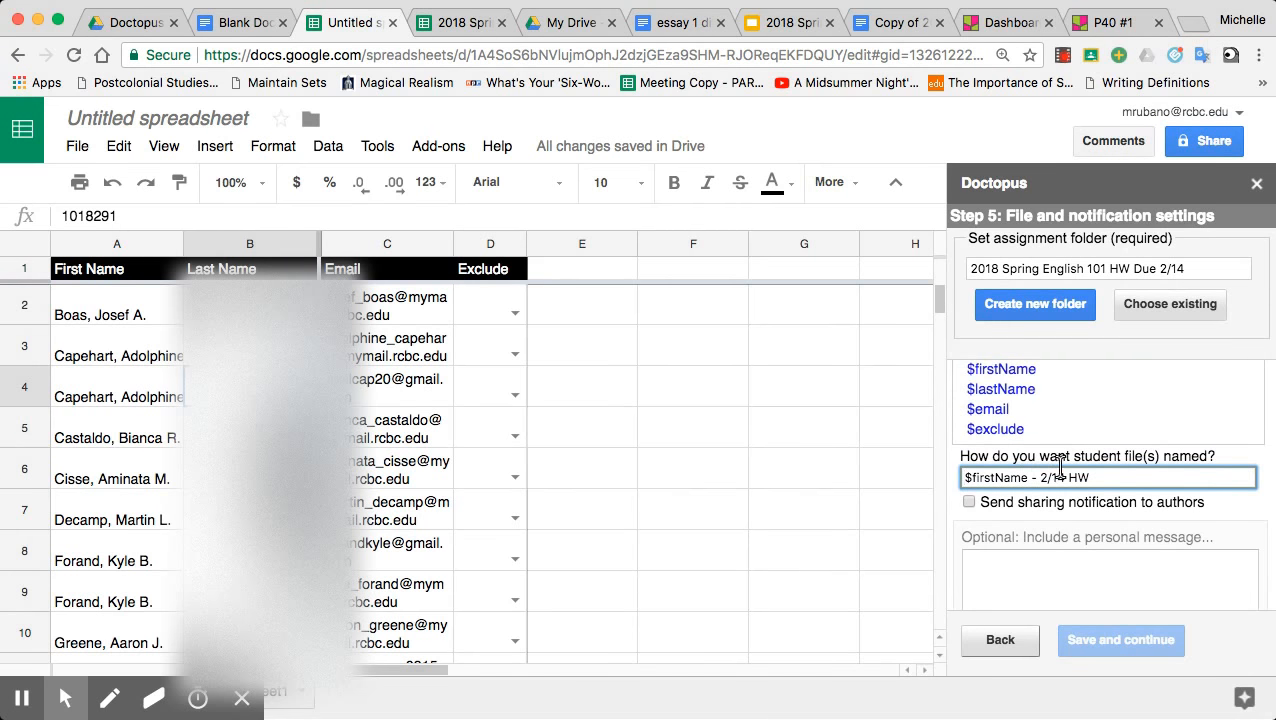
scroll(1128, 472, up, 1)
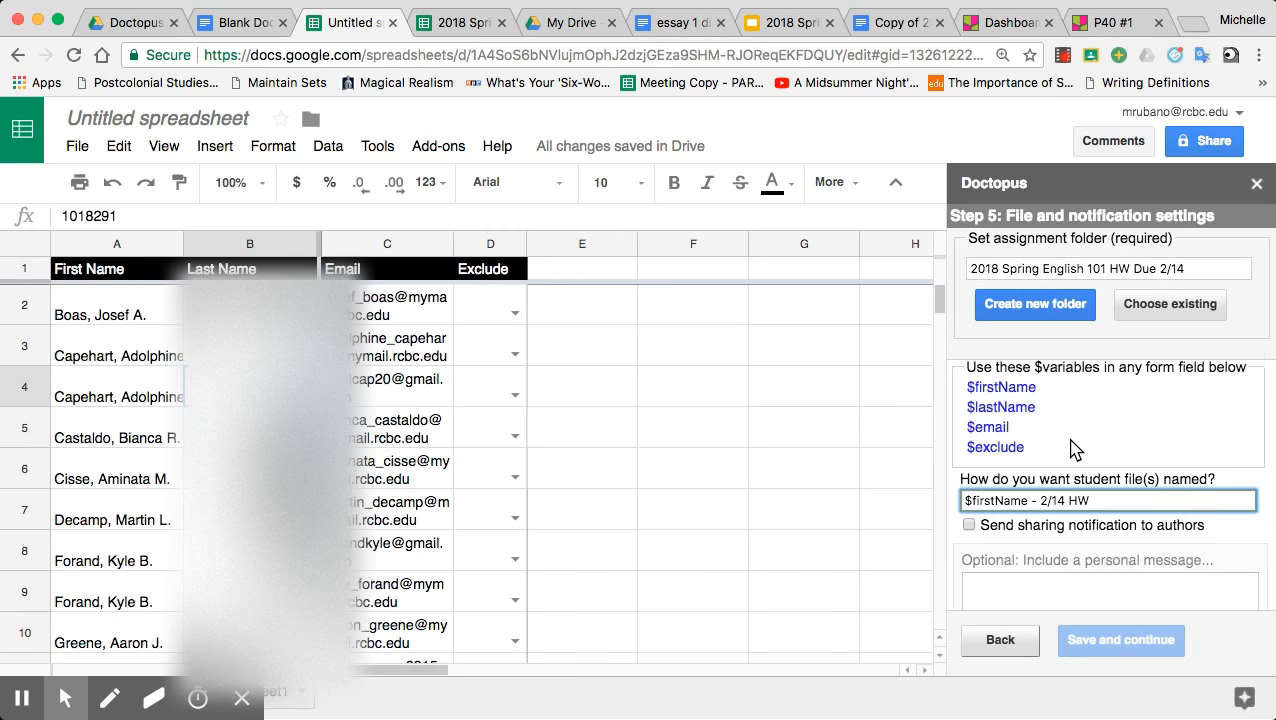
scroll(1075, 450, down, 3)
click(969, 448)
scroll(1082, 519, up, 3)
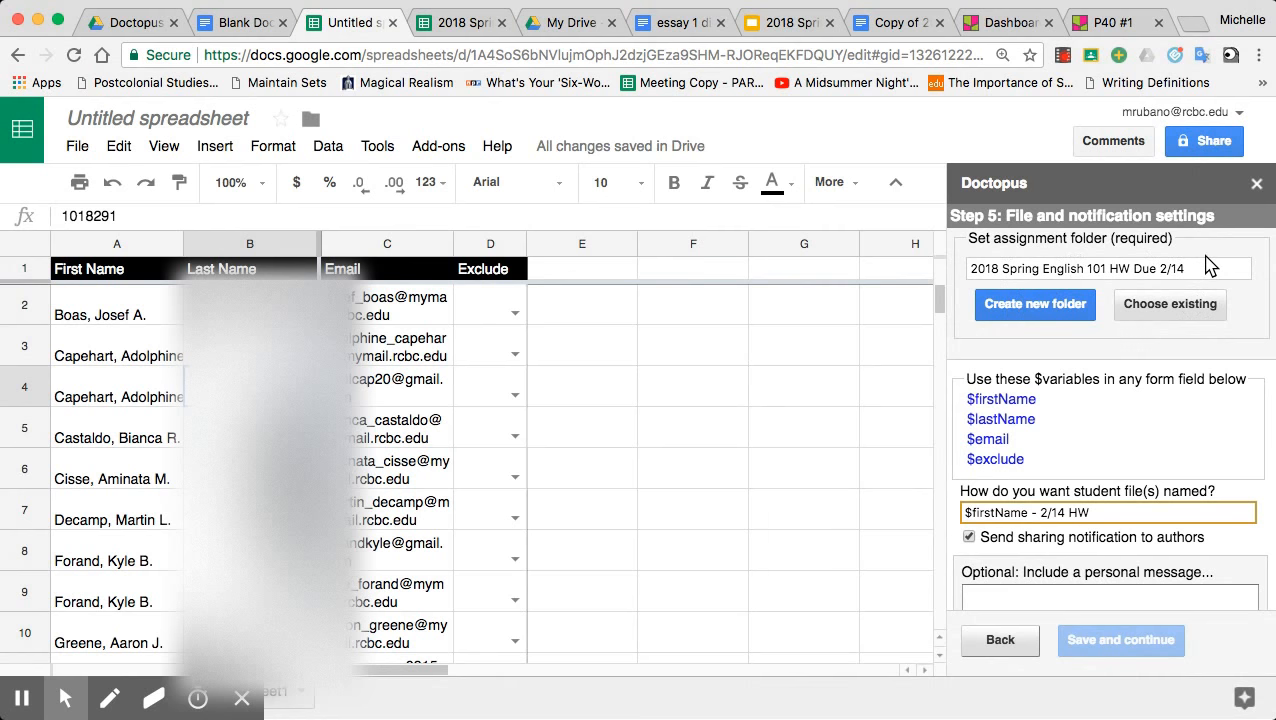
click(1045, 314)
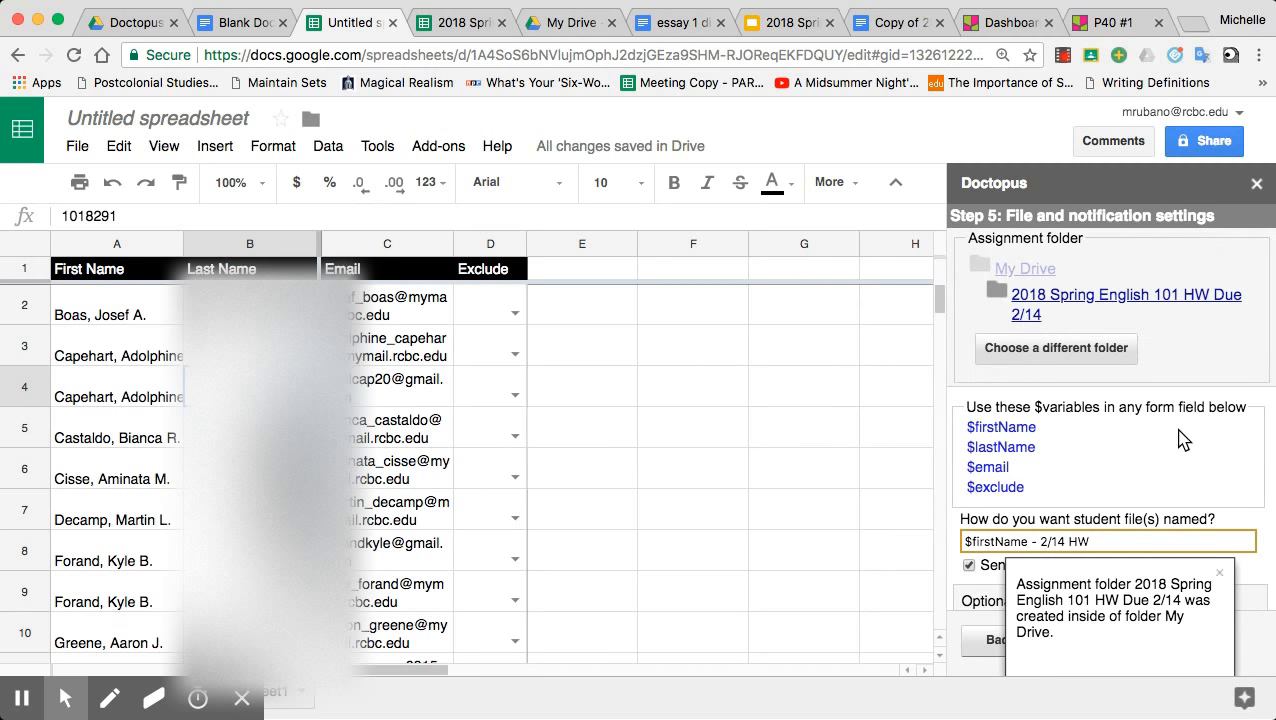
Step: Switch to Google Drive and check My Drive for the 2018 Spring English 101 HW Due 2/14 folder
click(120, 26)
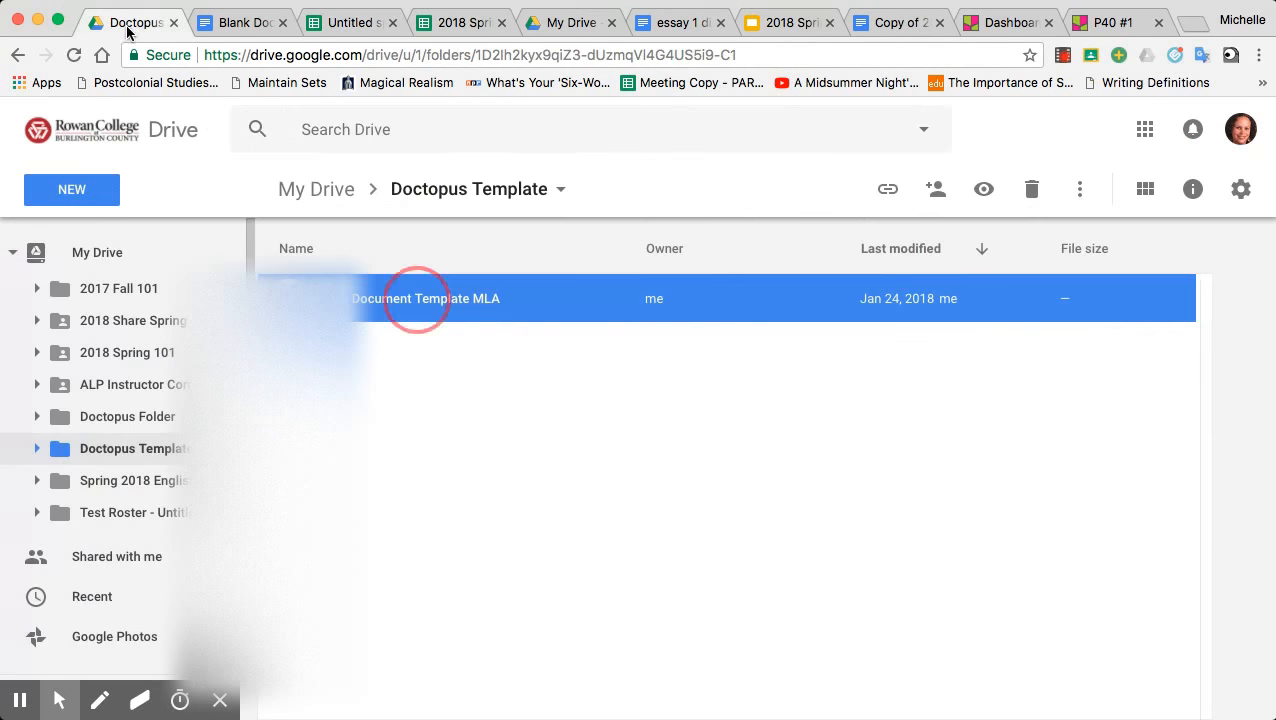
click(293, 188)
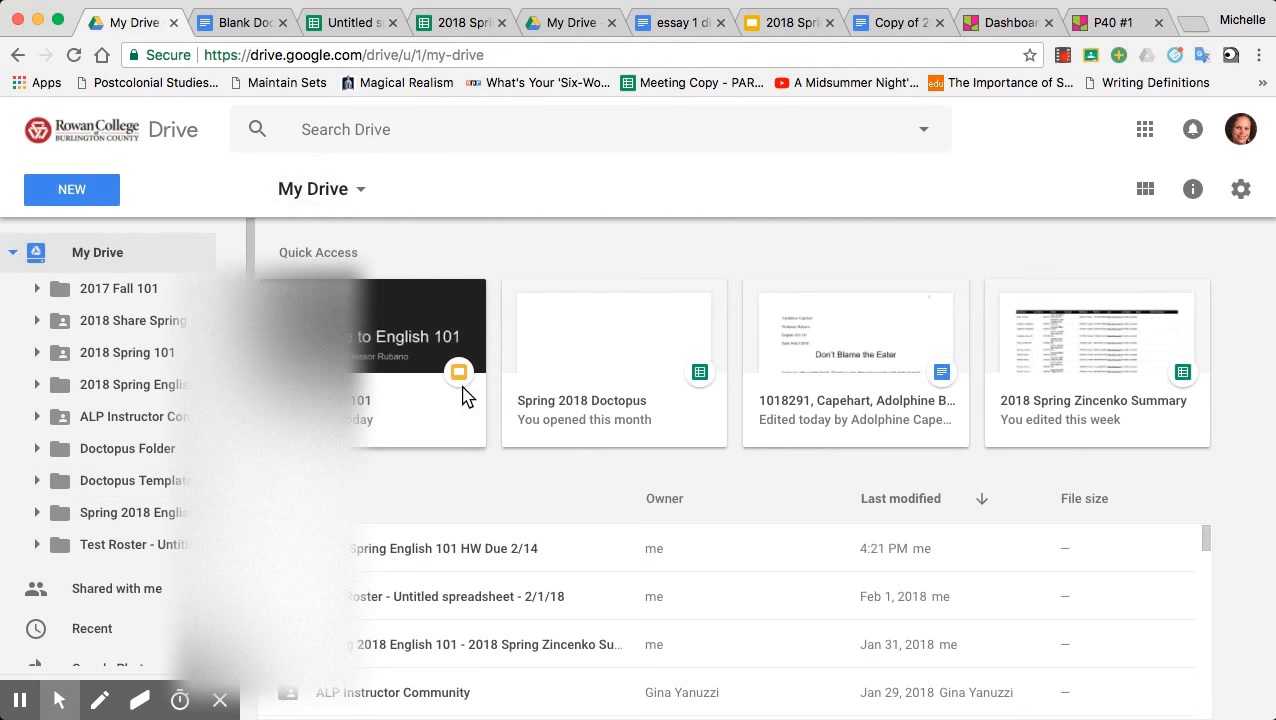
scroll(441, 598, down, 3)
scroll(441, 598, up, 4)
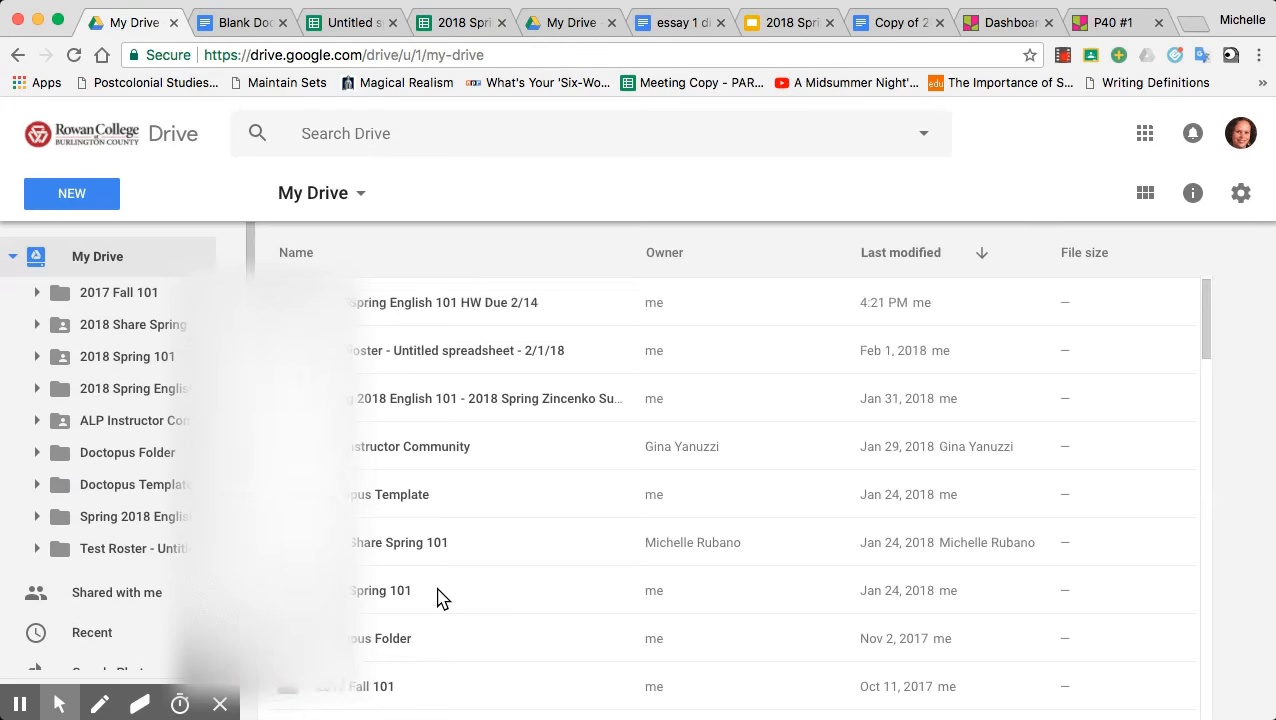
click(436, 549)
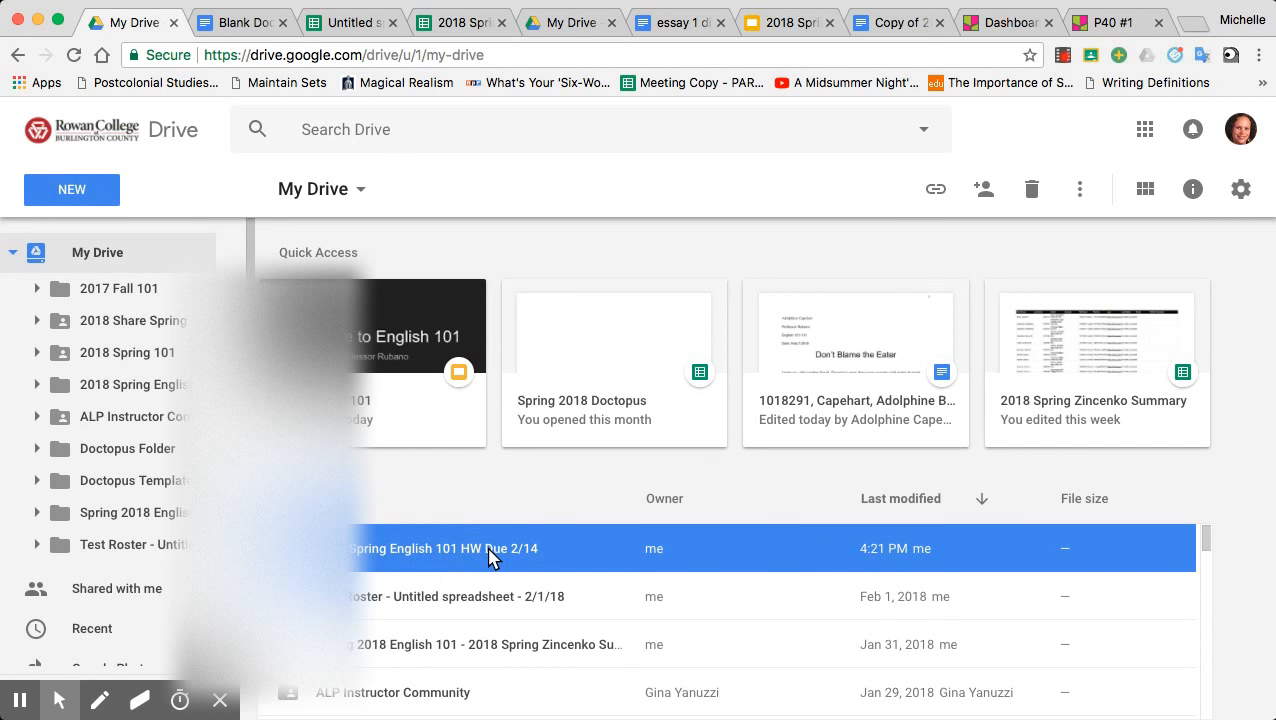
Step: Switch back to the untitled spreadsheet and save the file and notification settings
click(352, 24)
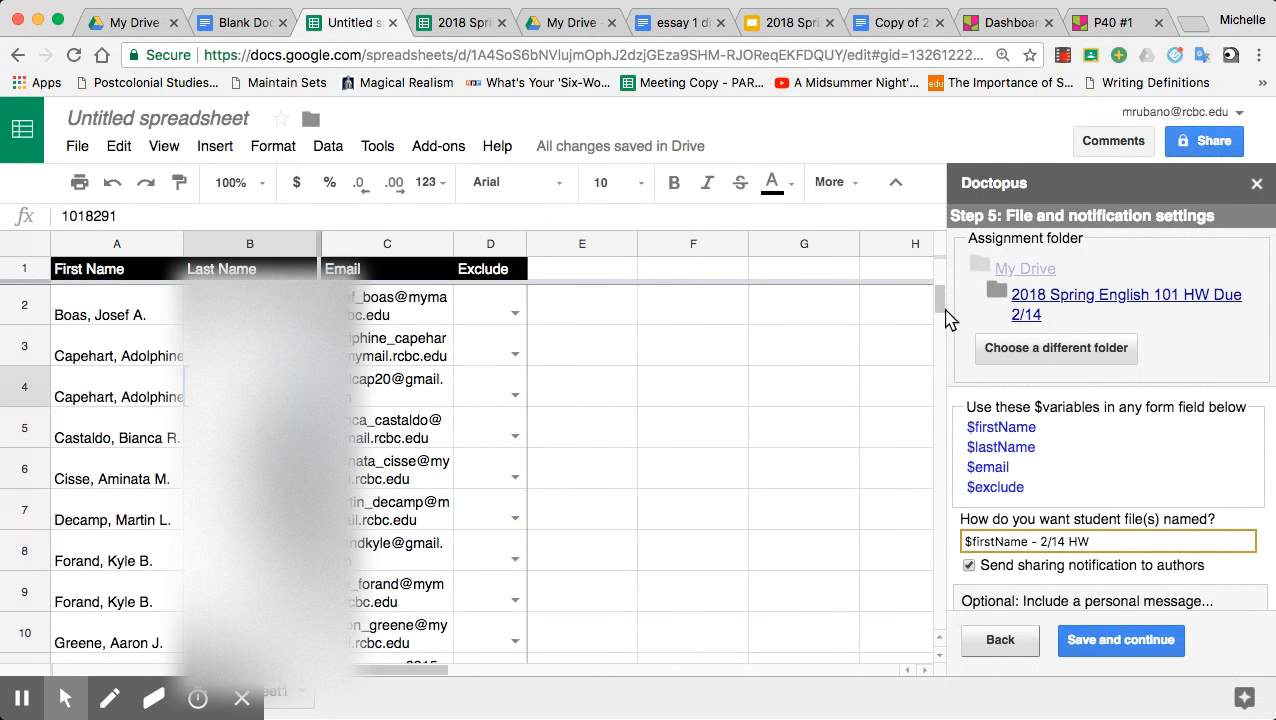
click(1120, 645)
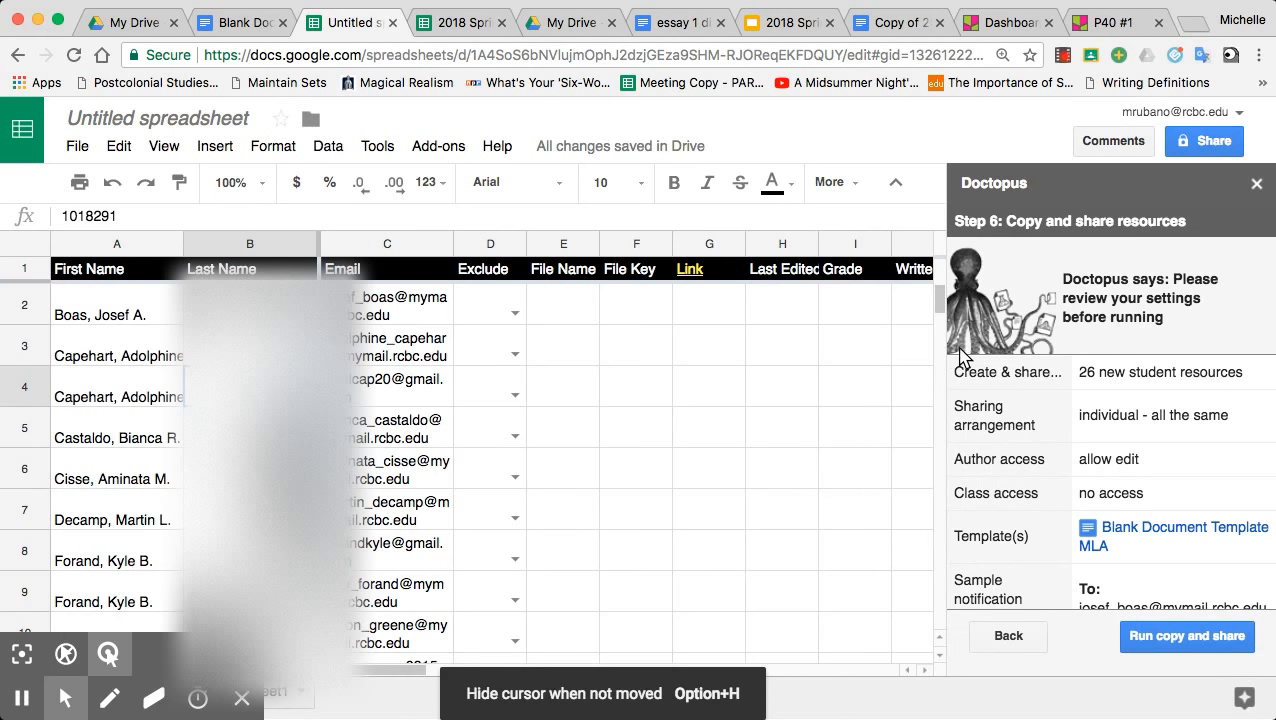
Step: Review the copy and share settings, including sharing arrangement, access and template, and run the copy and share for the 26 student resources
scroll(1173, 508, down, 2)
scroll(1173, 508, down, 1)
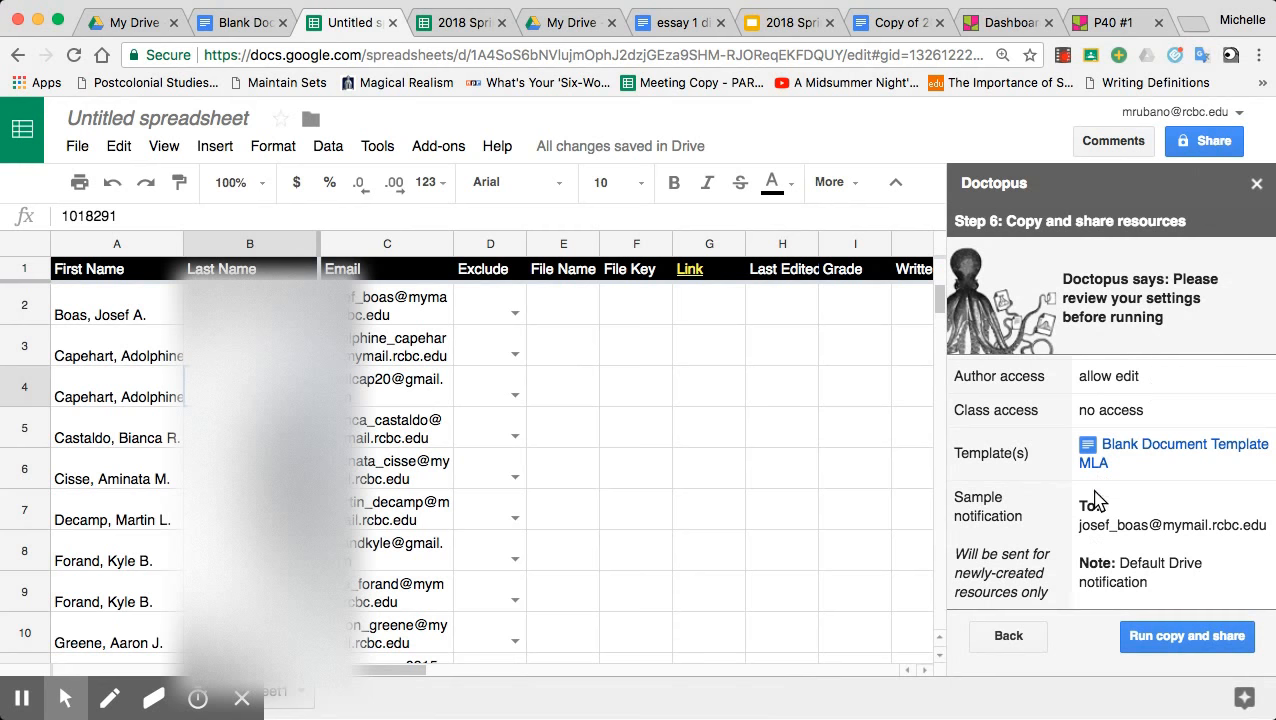
click(1196, 645)
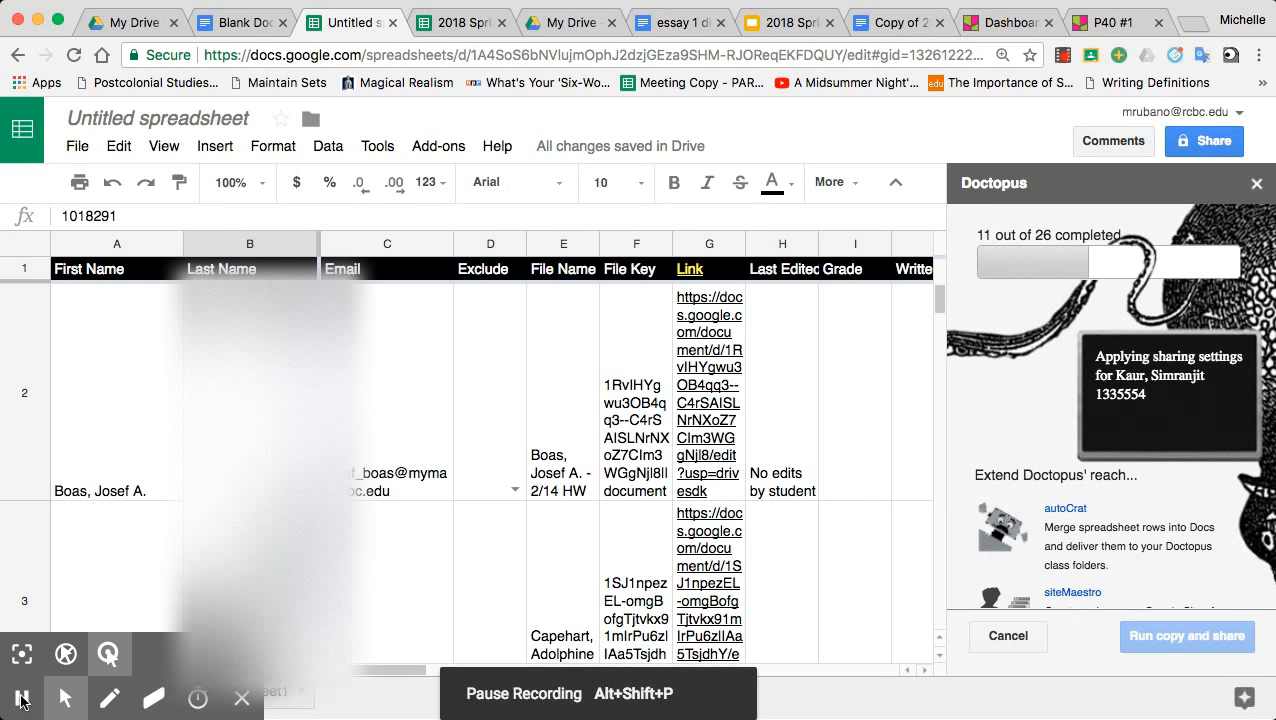
click(20, 702)
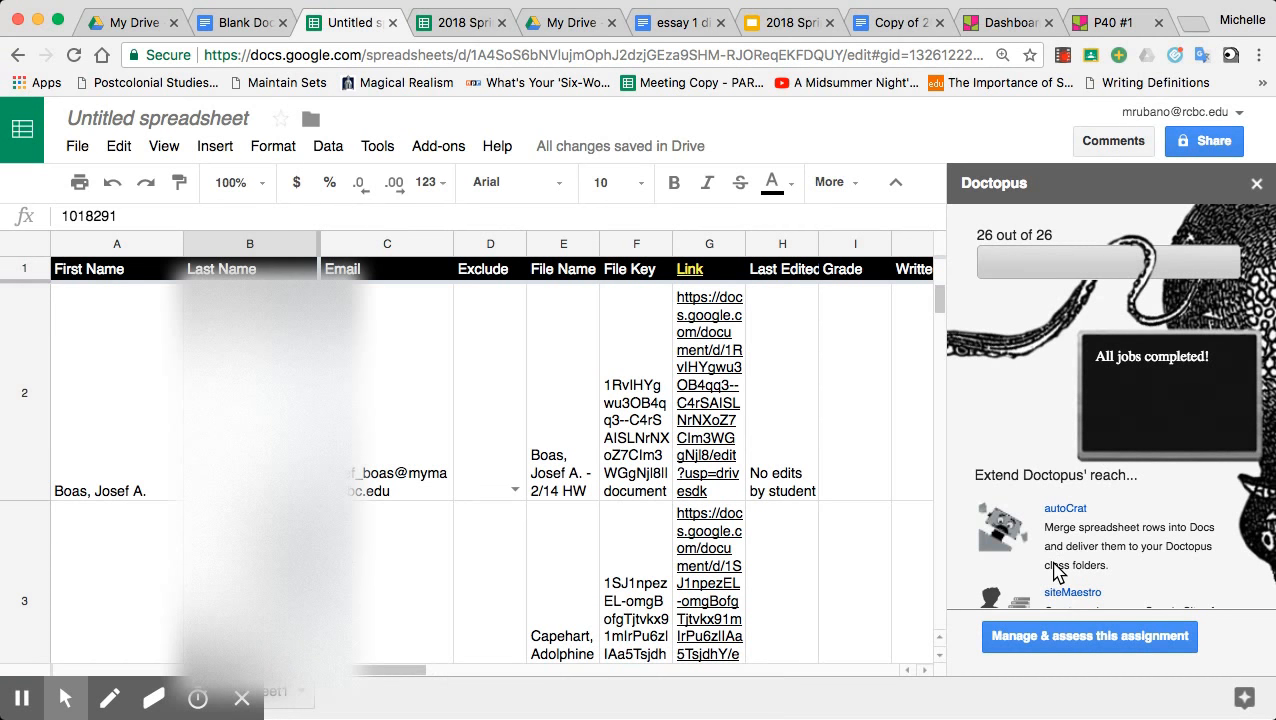
Step: Open the Doctopus tools for managing and assessing this assignment, dismiss the app warning, and start attaching a Goobric rubric
click(1000, 636)
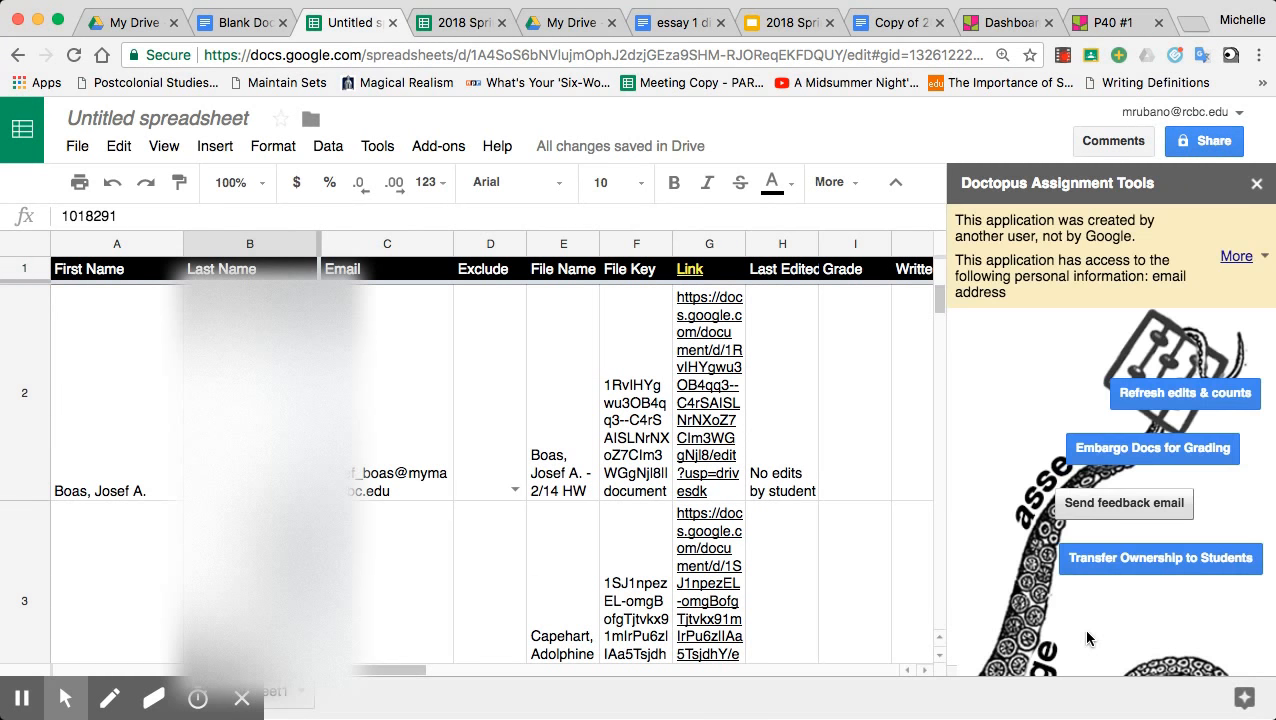
click(1240, 257)
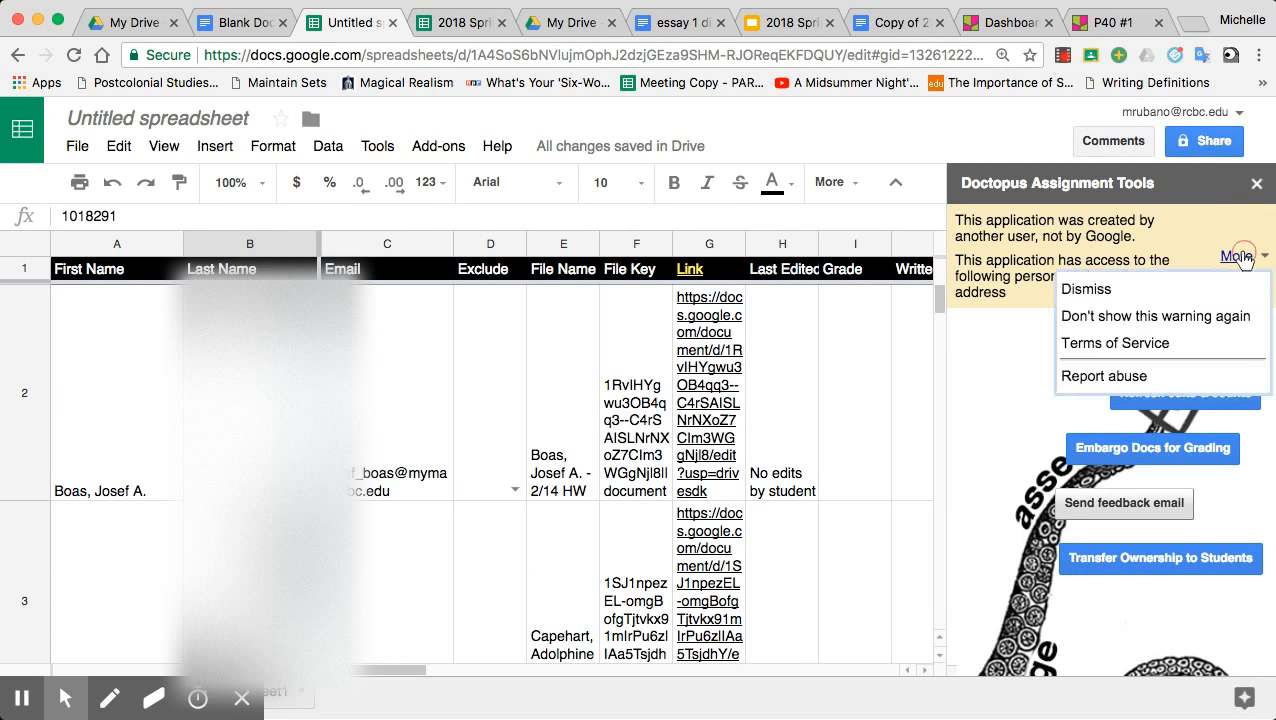
click(1190, 289)
click(1016, 244)
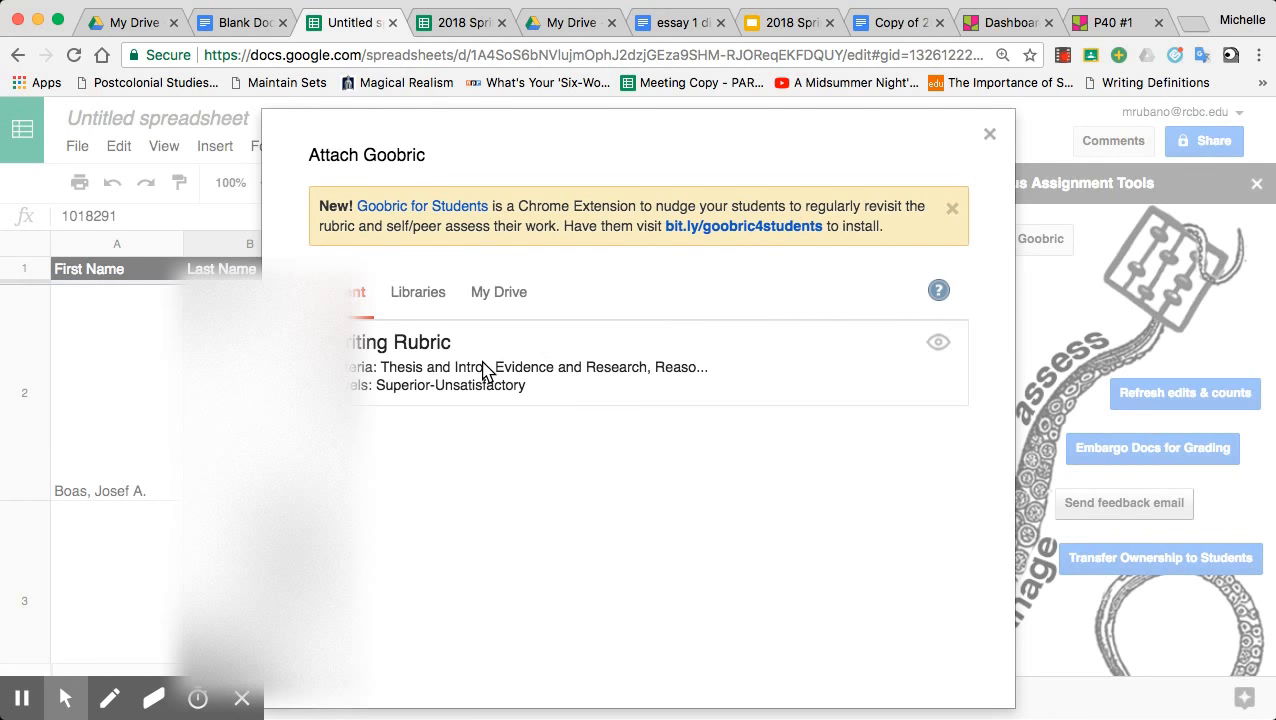
Step: Attach the Writing Rubric as viewable to students, with self/peer assessment and email notification to students turned off
click(483, 370)
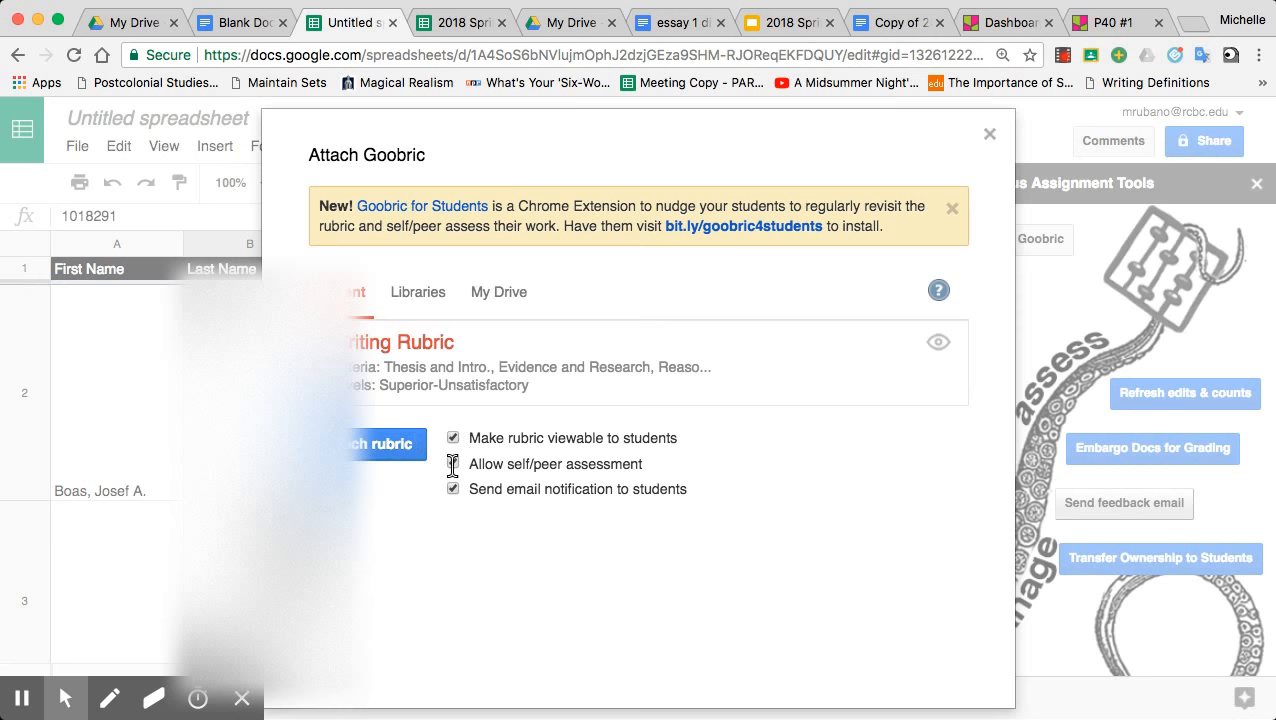
click(455, 463)
click(387, 448)
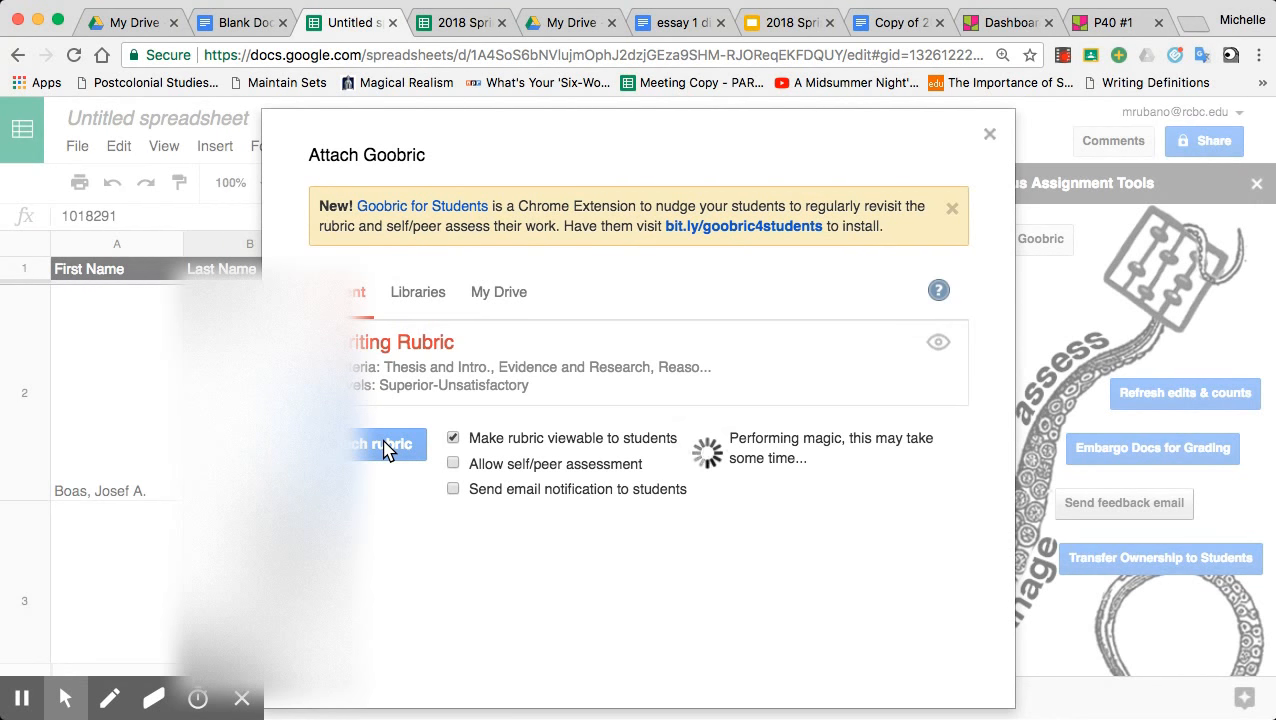
Step: Switch to Google Drive, open the Writing Rubric spreadsheet from My Drive and examine its criteria and scoring levels
click(128, 22)
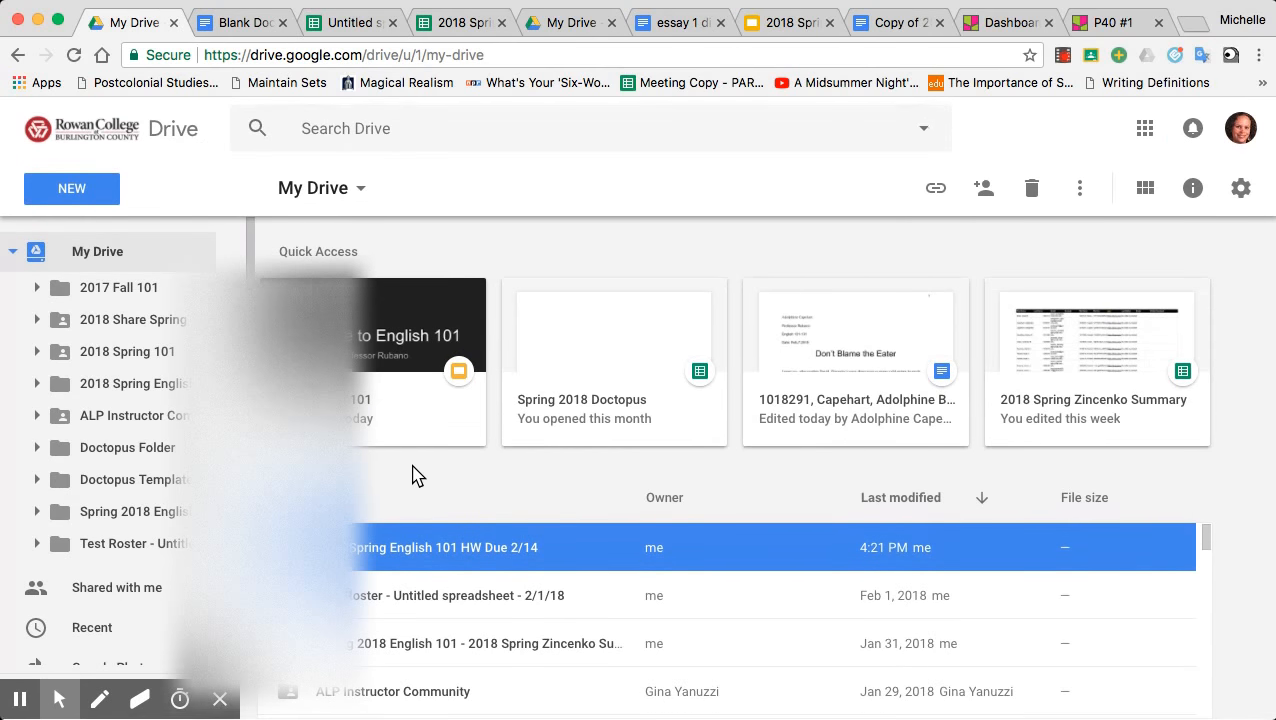
scroll(392, 595, down, 3)
scroll(392, 595, down, 10)
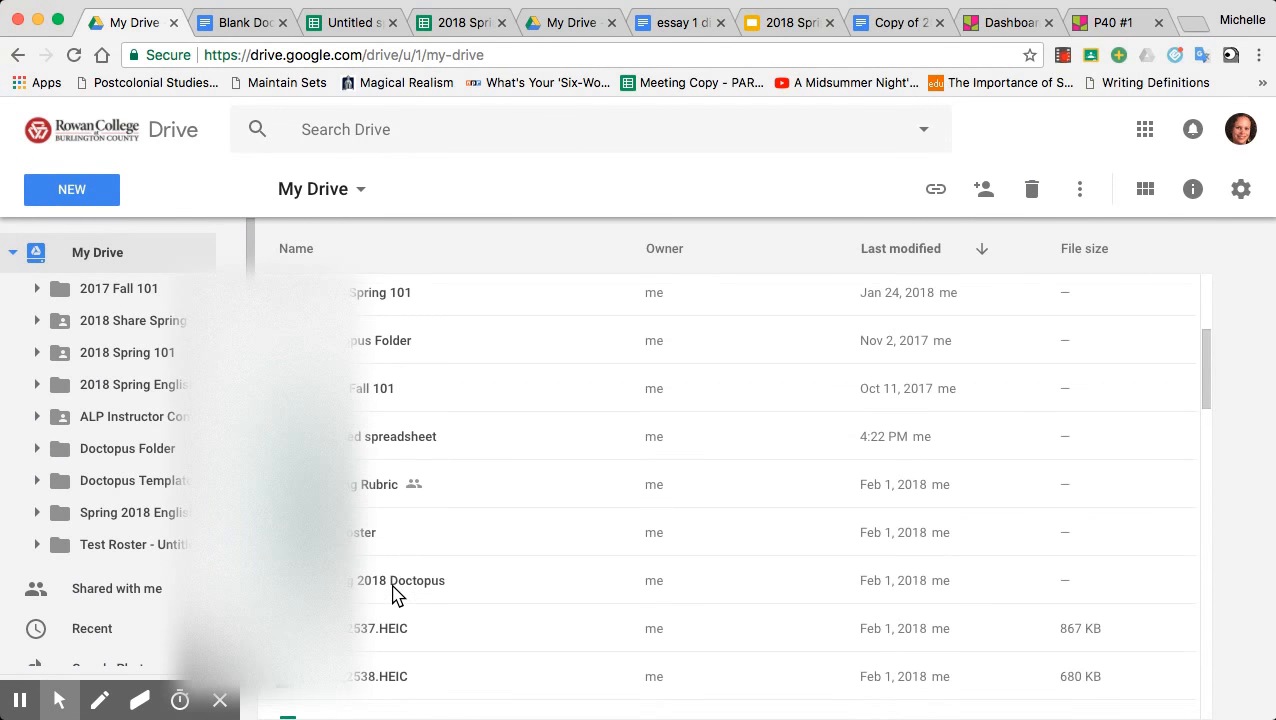
double_click(361, 488)
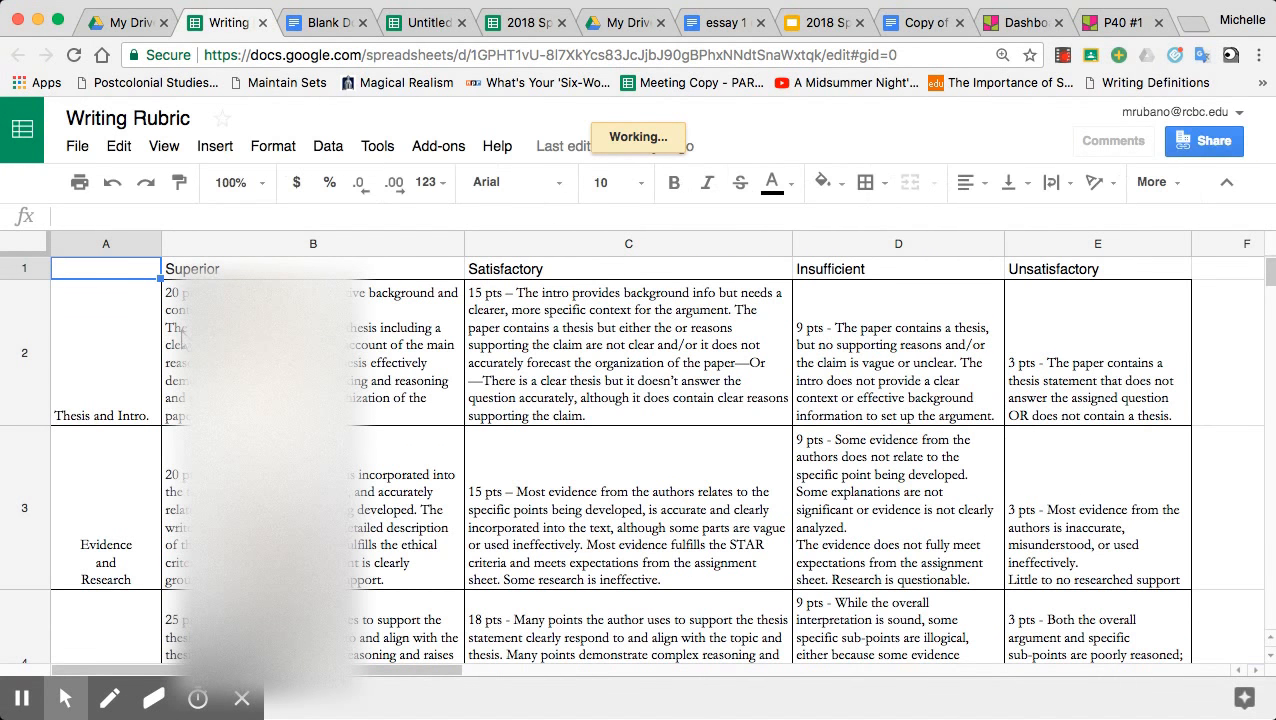
click(108, 369)
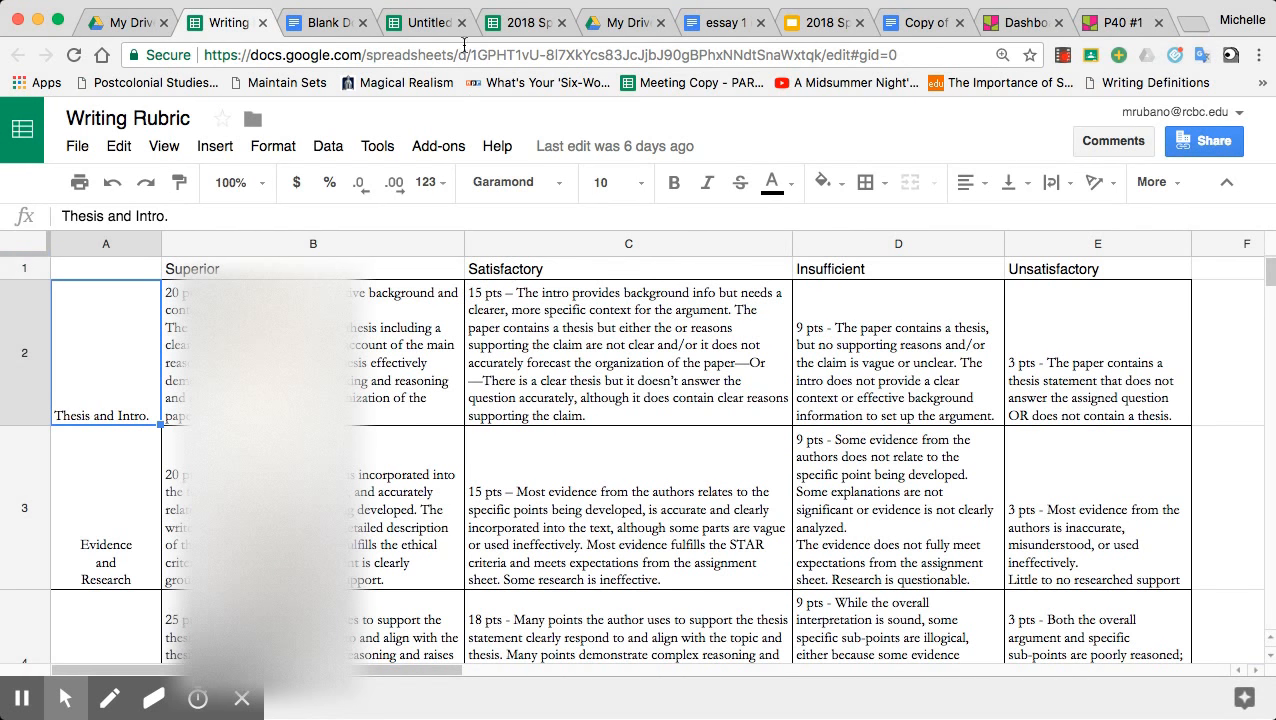
Step: Return to the untitled spreadsheet, dismiss the app warning in Doctopus Assignment Tools, and close that sidebar
click(421, 22)
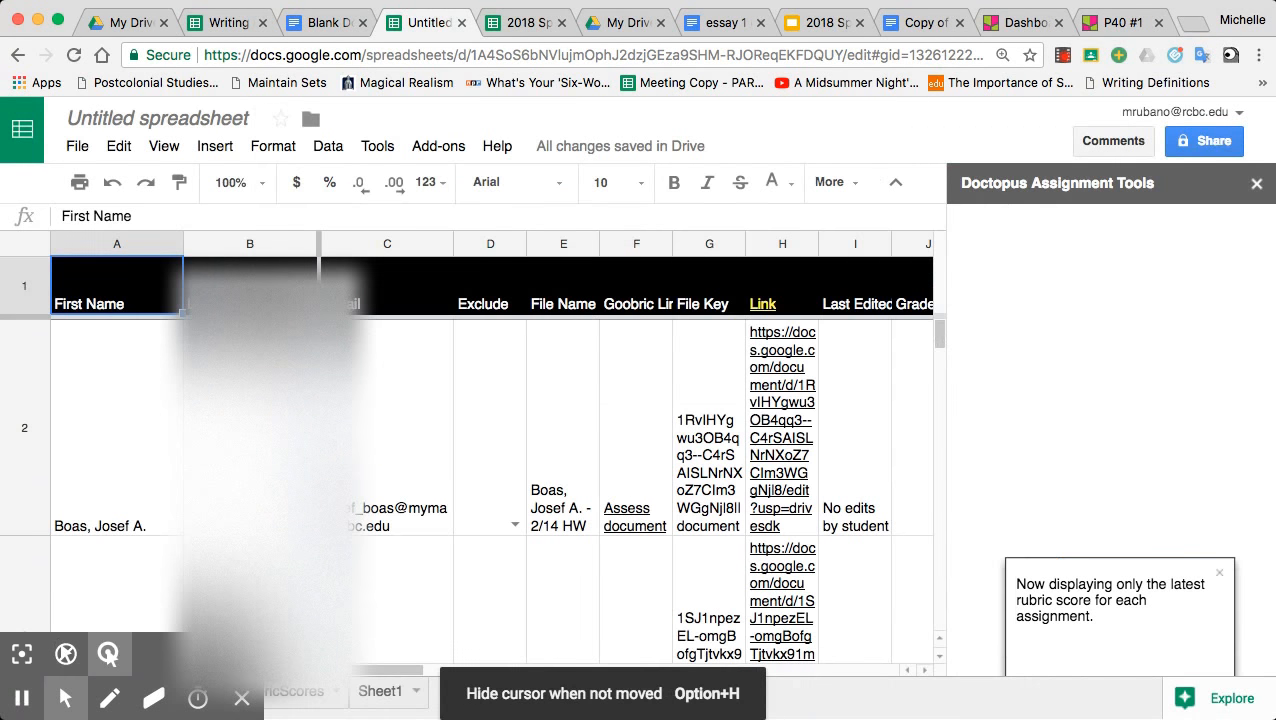
click(1236, 256)
click(1088, 289)
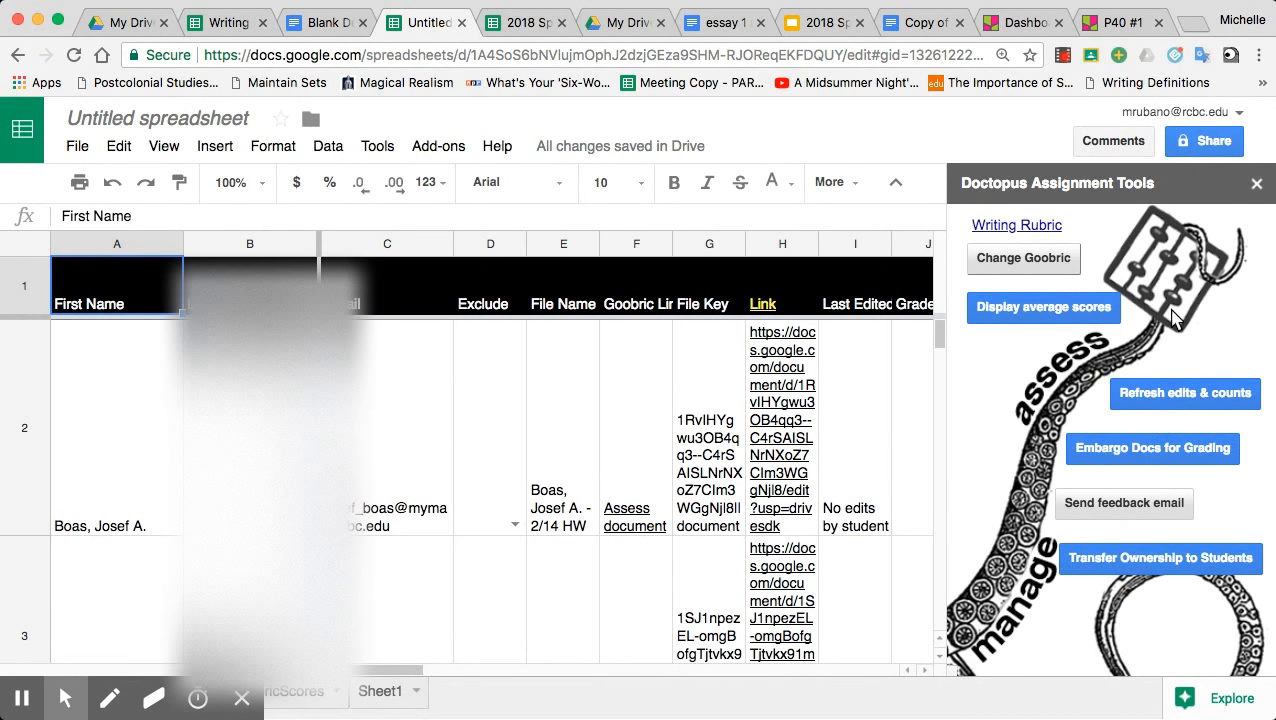
click(1258, 190)
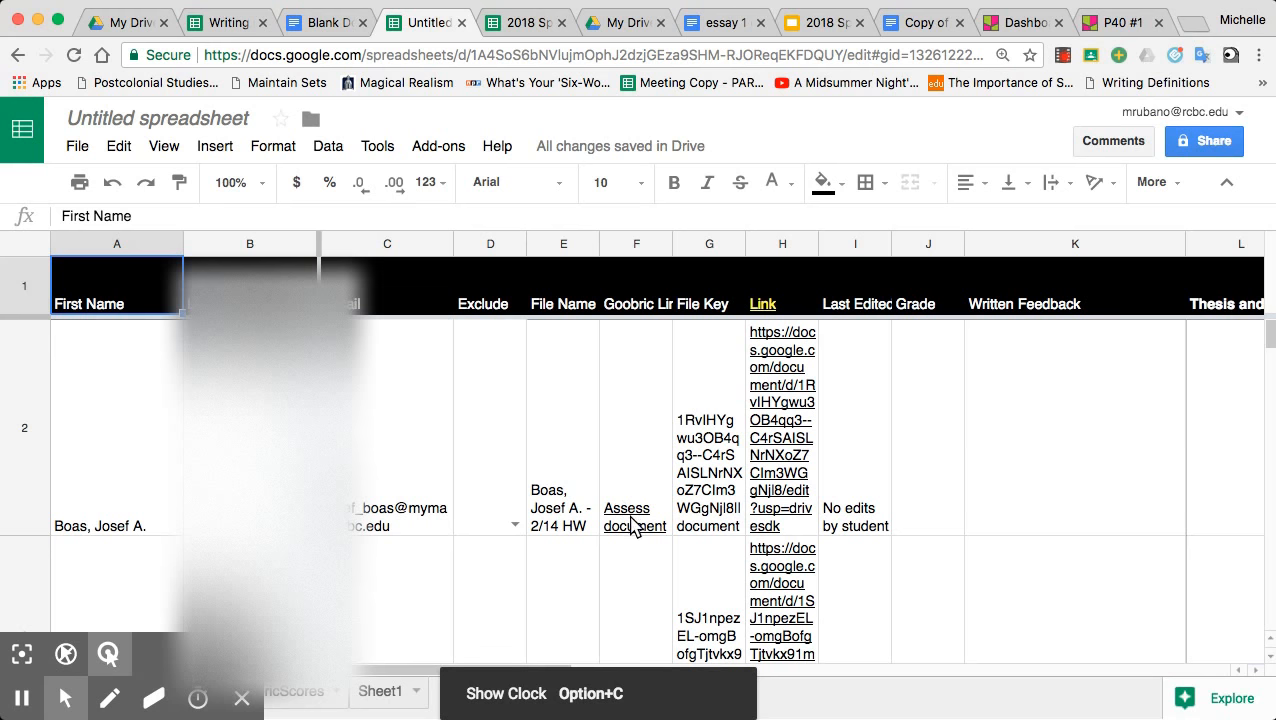
Step: Open the first student's document for assessment and view the Evidence and Research and the Reasoning and Analysis rubric criteria
mouse_move(623, 526)
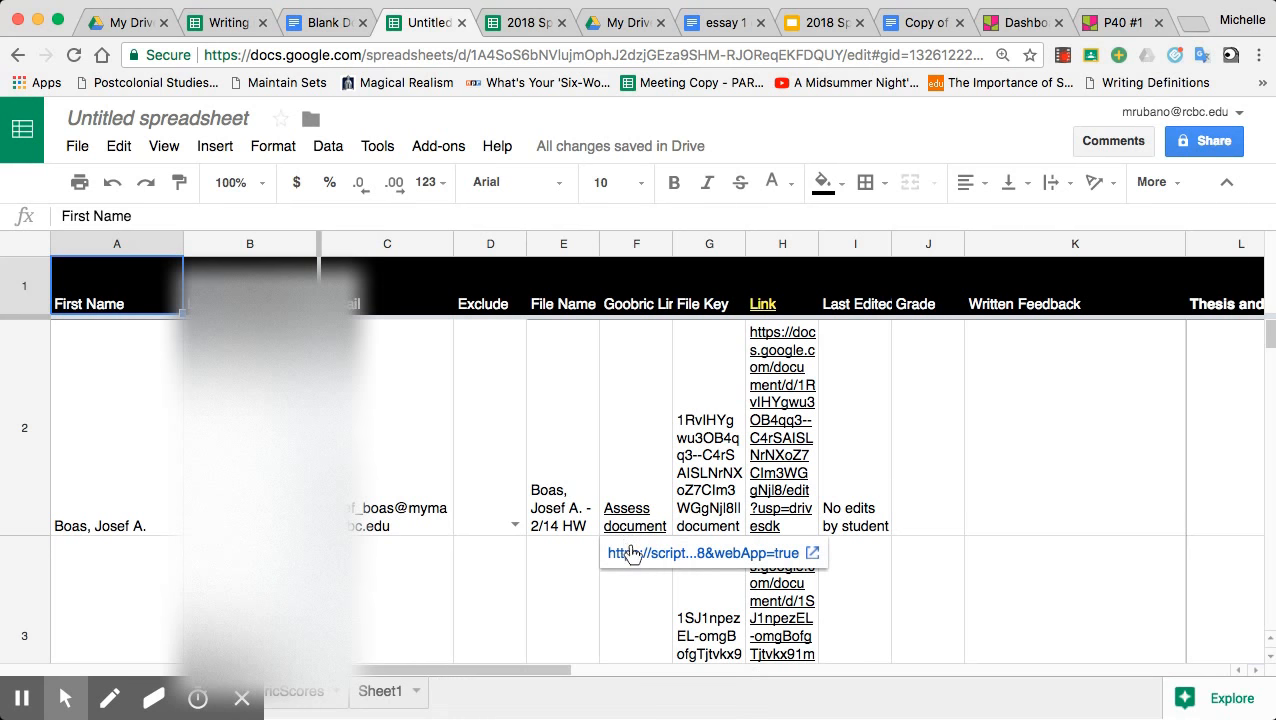
click(635, 555)
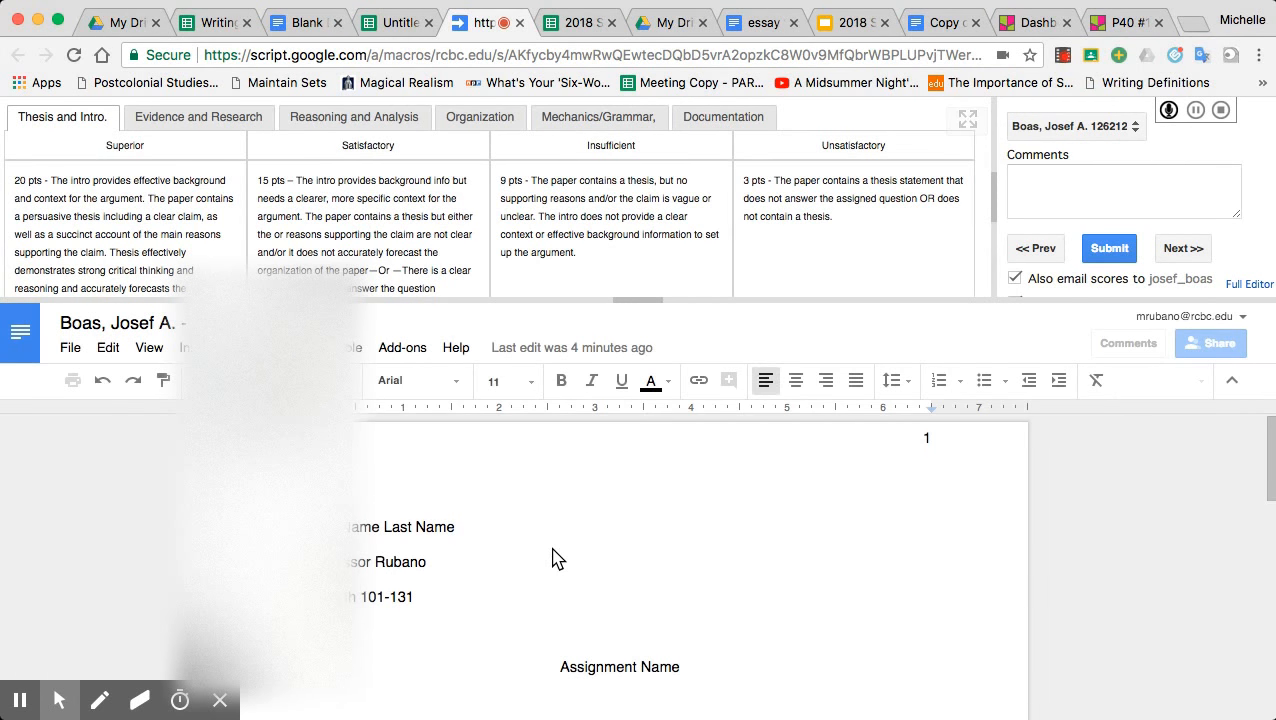
scroll(552, 555, down, 2)
scroll(556, 558, up, 2)
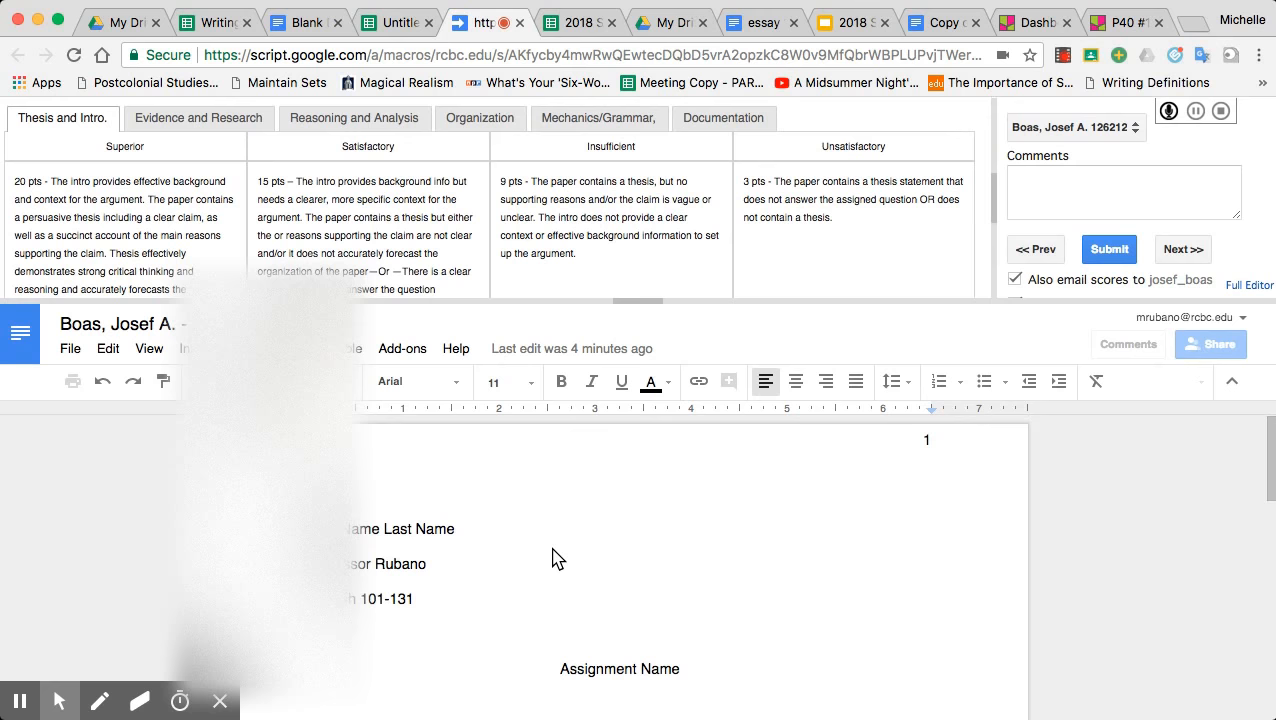
click(200, 116)
click(365, 118)
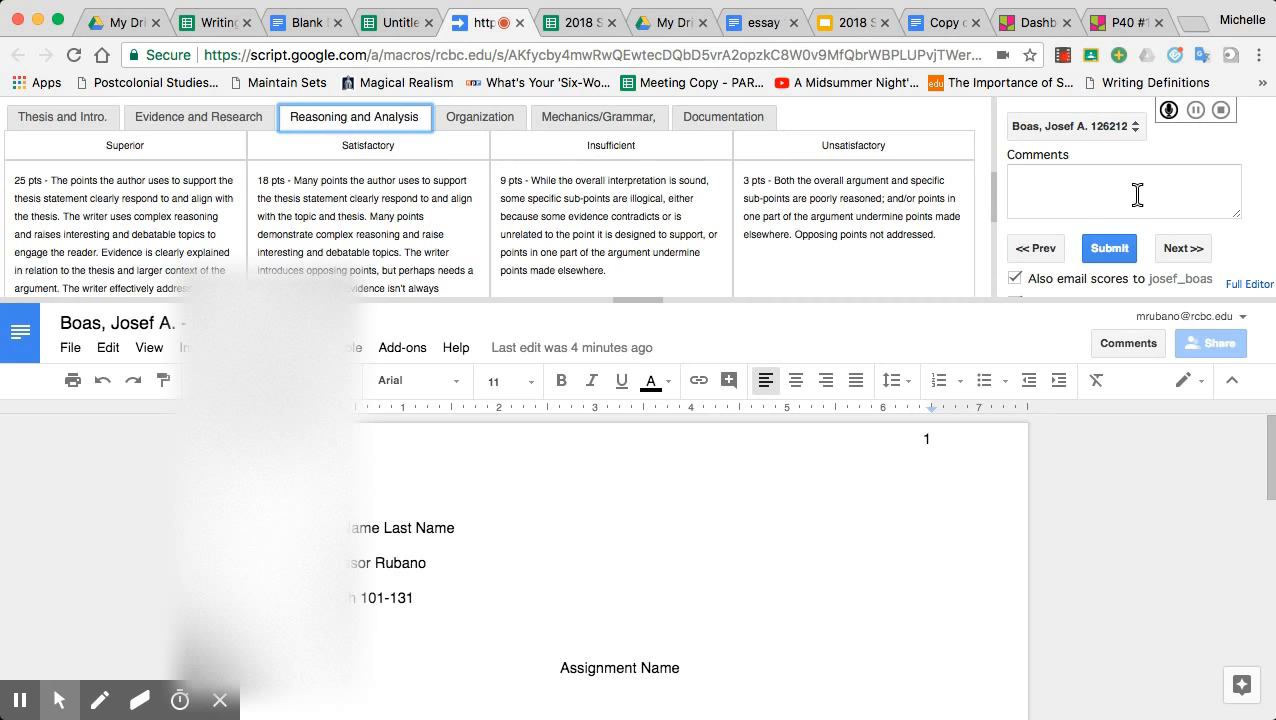
Step: Look over the first student's assessment page, advance to the next student's document, and switch back to the untitled spreadsheet
scroll(1130, 190, down, 2)
scroll(1127, 185, up, 2)
click(1185, 252)
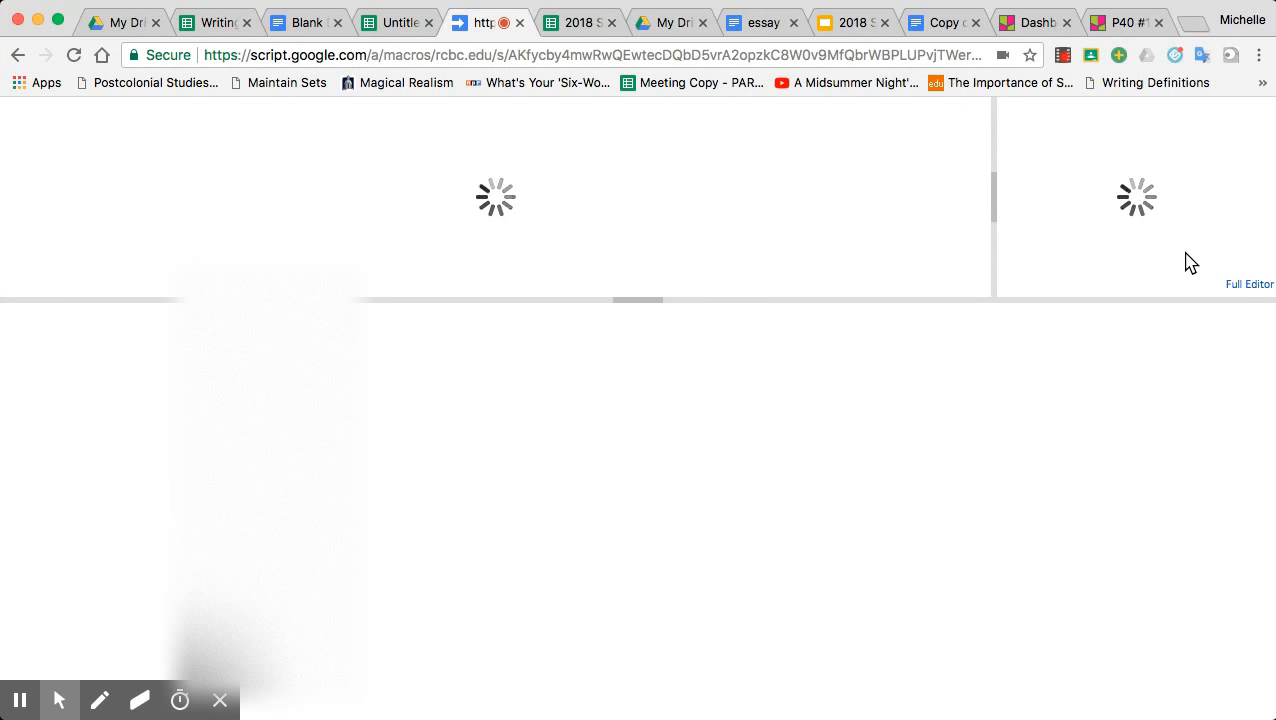
click(396, 20)
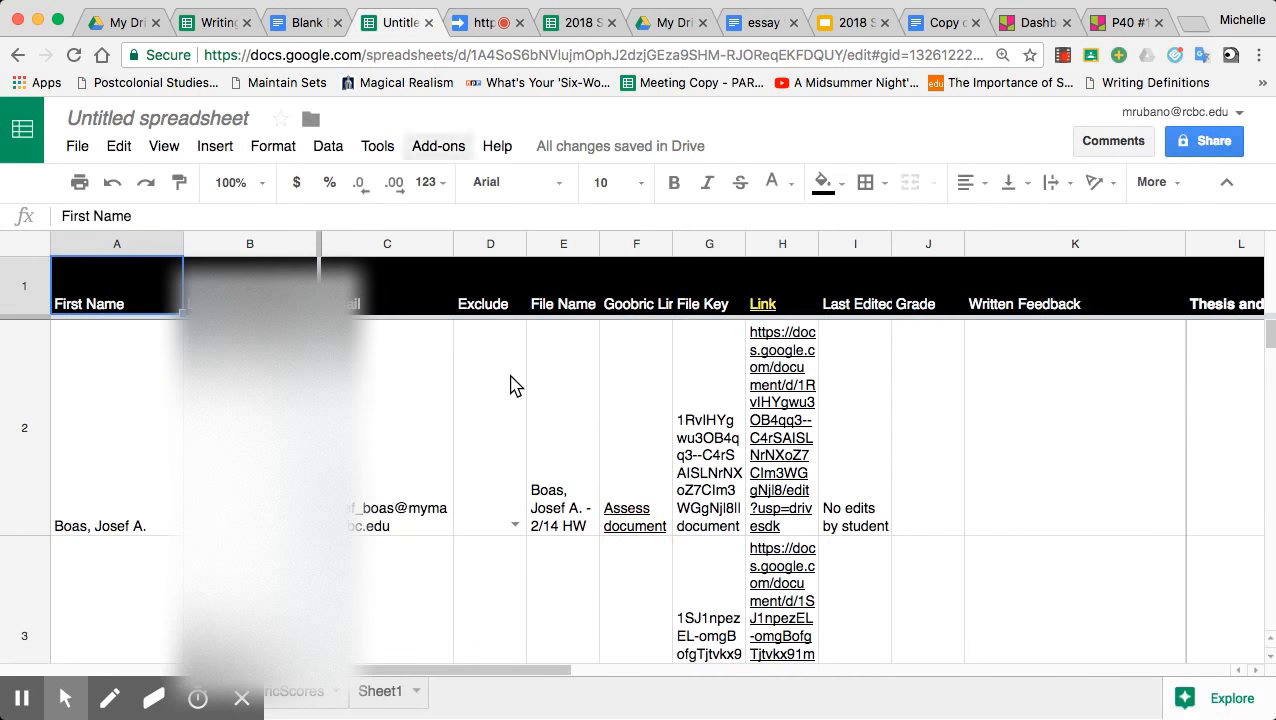